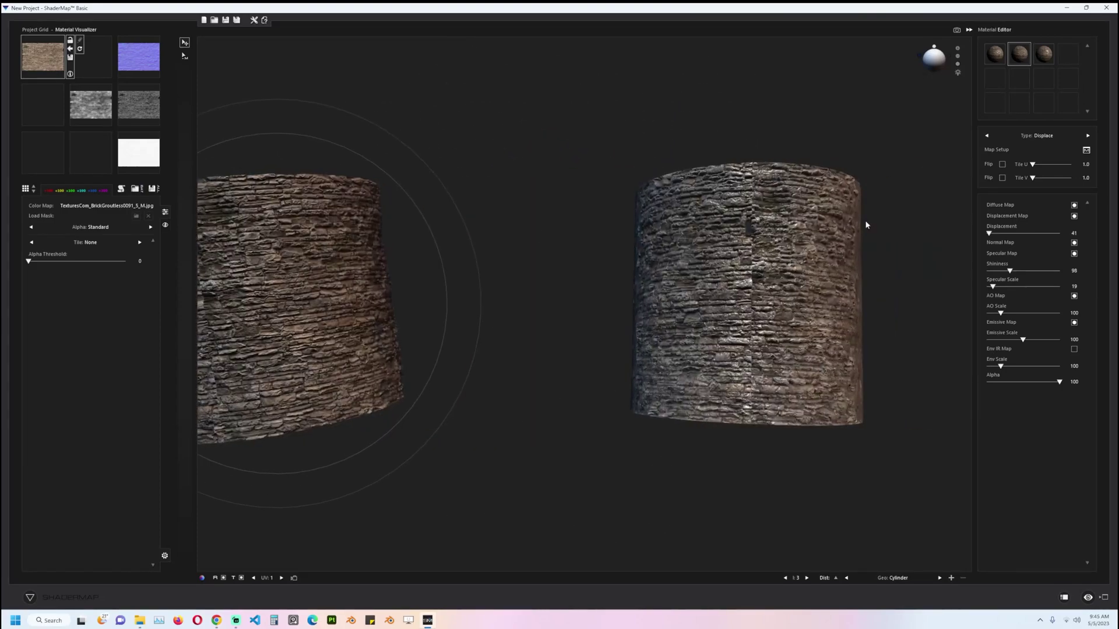
scroll(741, 225, "up", 1)
left_click(659, 241)
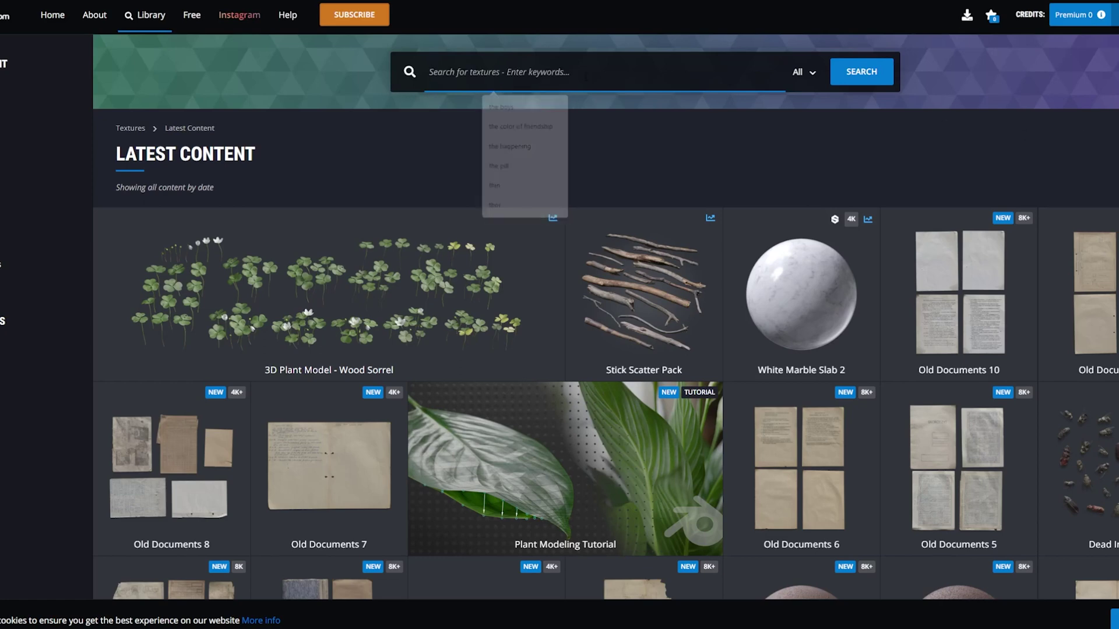
Search the texture library for brick photo textures and open the brown stacked-stone wall texture.
key("Return")
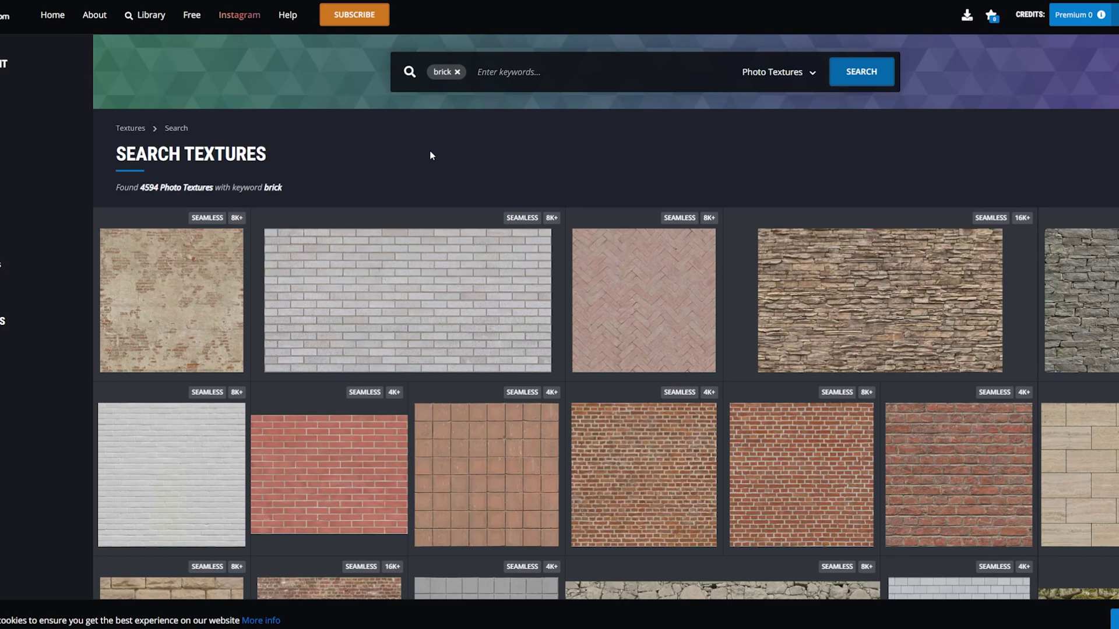
left_click(870, 289)
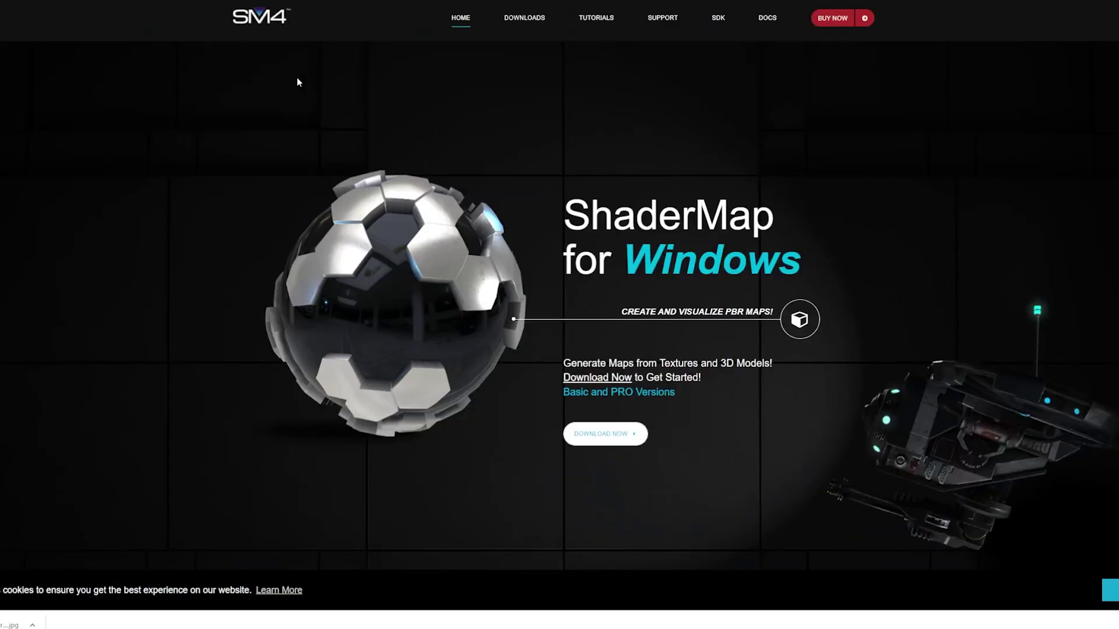
Look through the home page of the ShaderMap website.
scroll(542, 368, "down", 6)
scroll(710, 421, "up", 6)
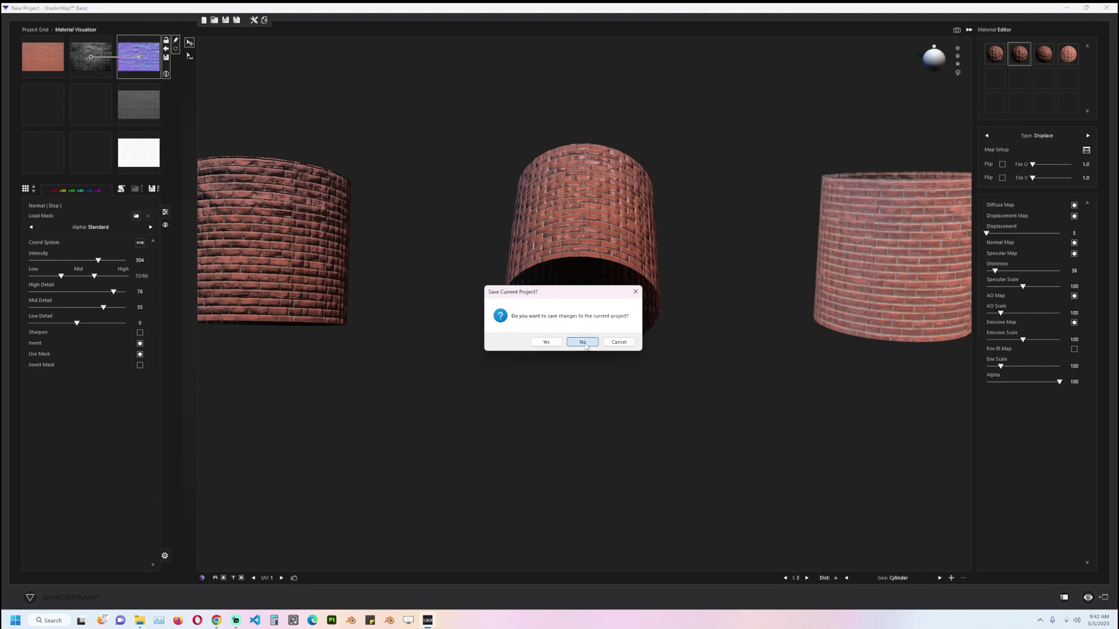
Start a new ShaderMap project without saving the current one and load TexturesCom_BrickGroutless0091_S_M.jpg as the color texture.
left_click(582, 343)
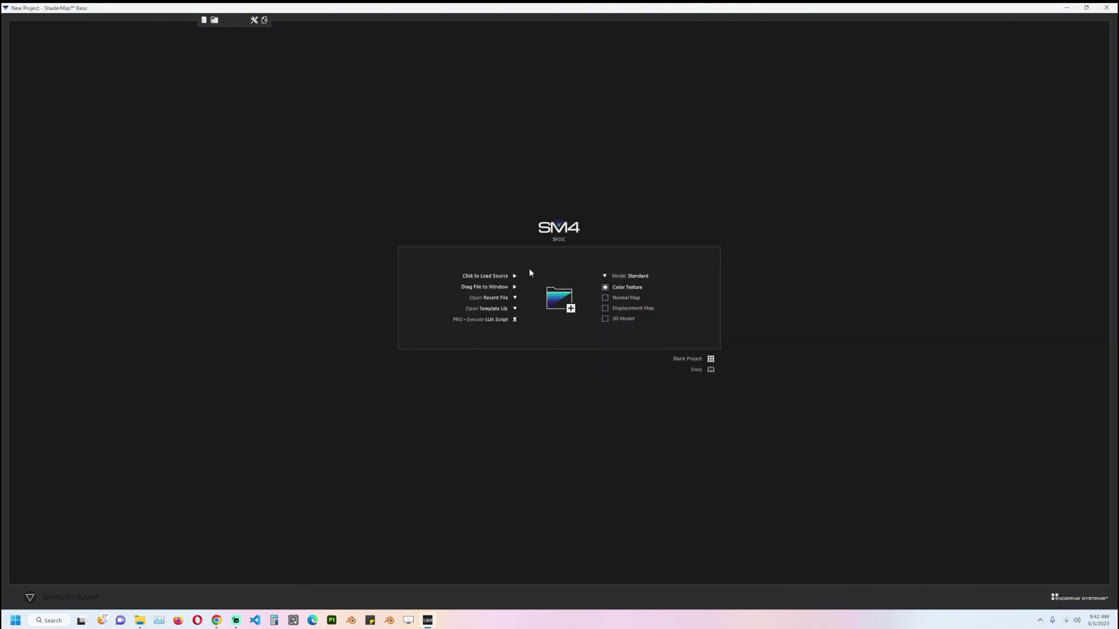
left_click(570, 310)
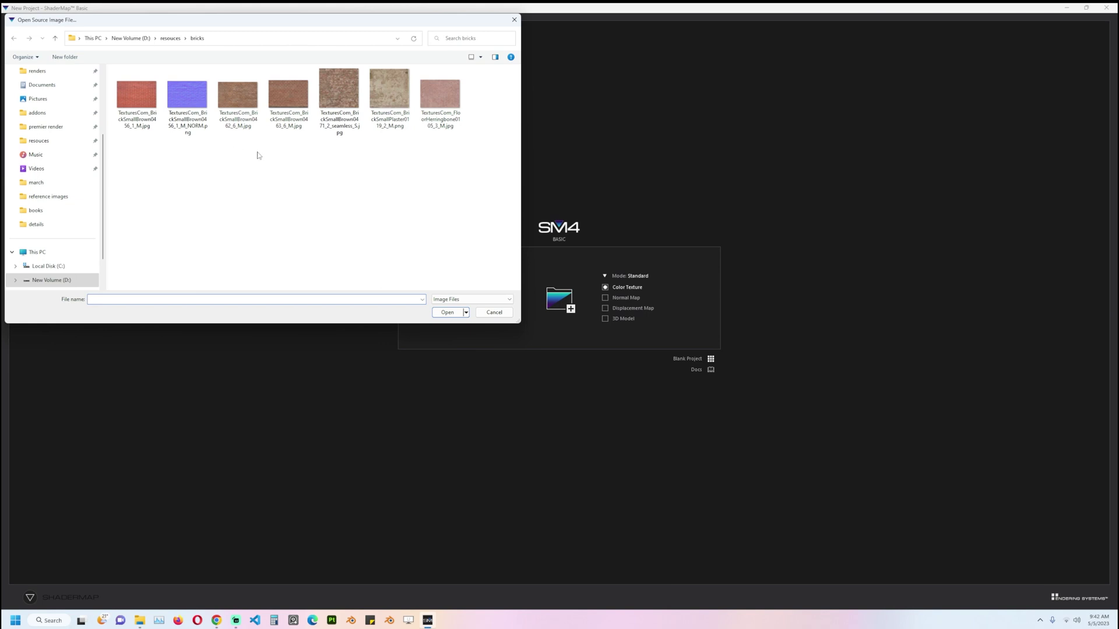
left_click(494, 313)
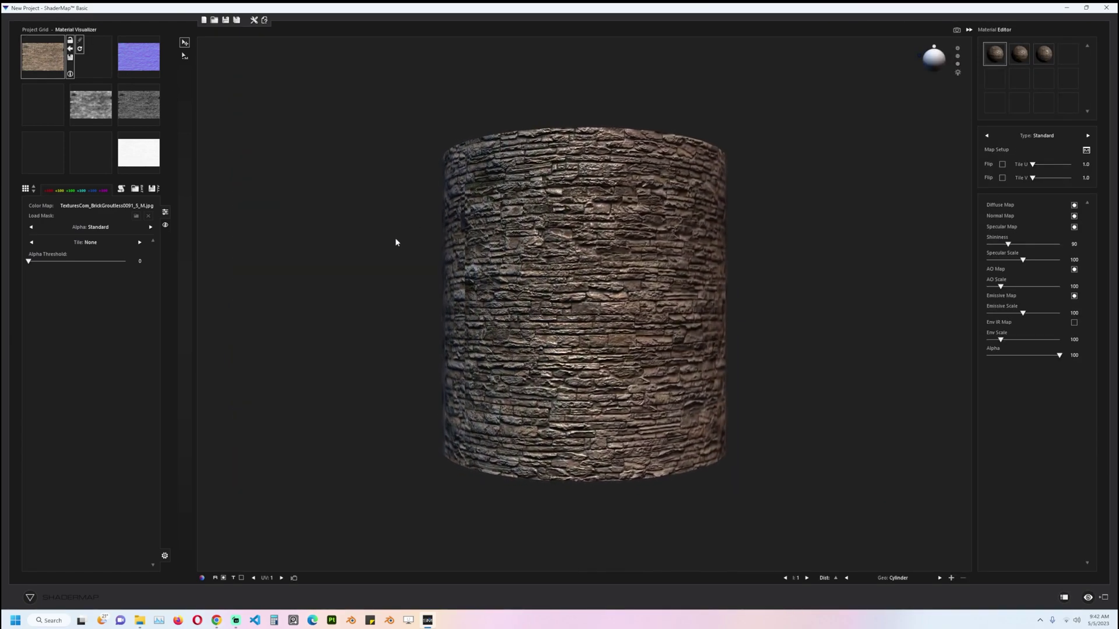
Inspect the textured cylinder and increase the preview to three cylinders.
left_click_drag(644, 323, 652, 201)
middle_click_drag(663, 242, 495, 230)
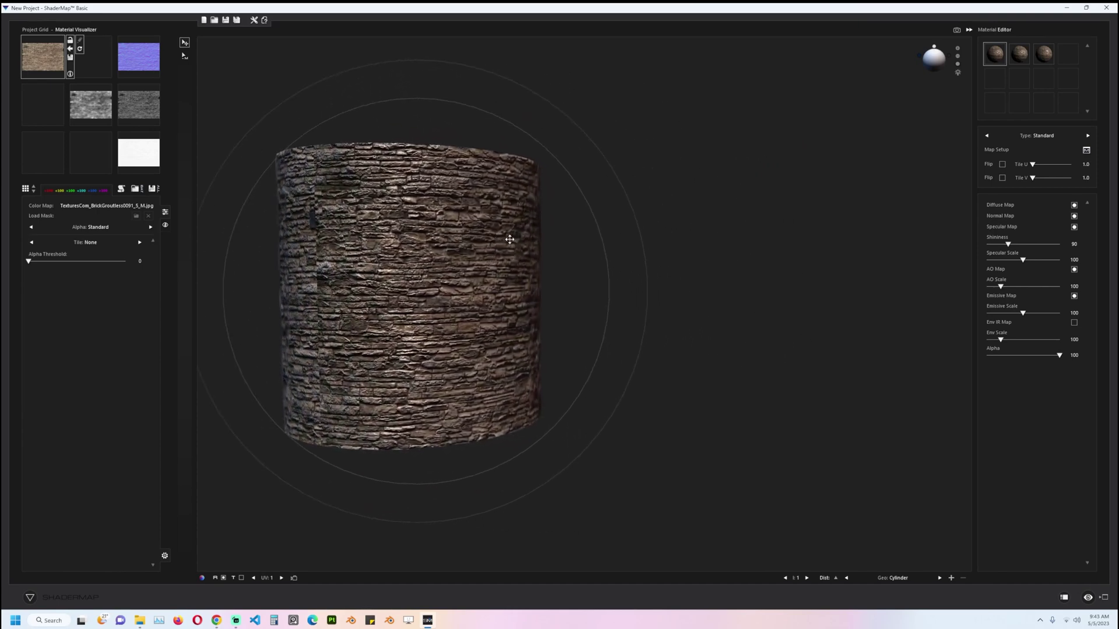
left_click(807, 578)
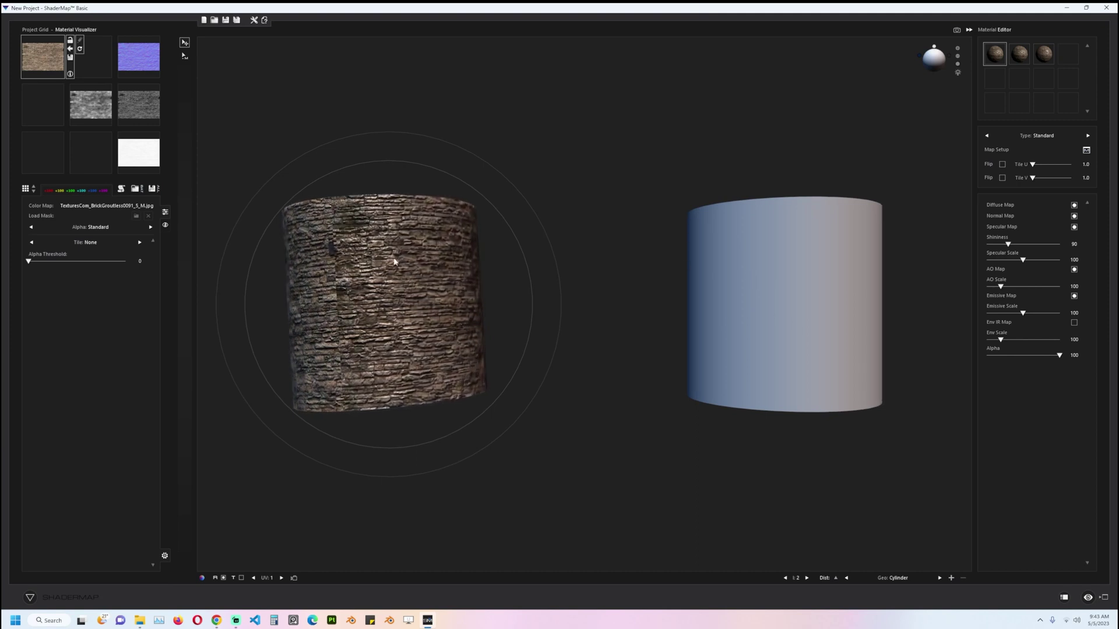
left_click_drag(833, 275, 777, 292)
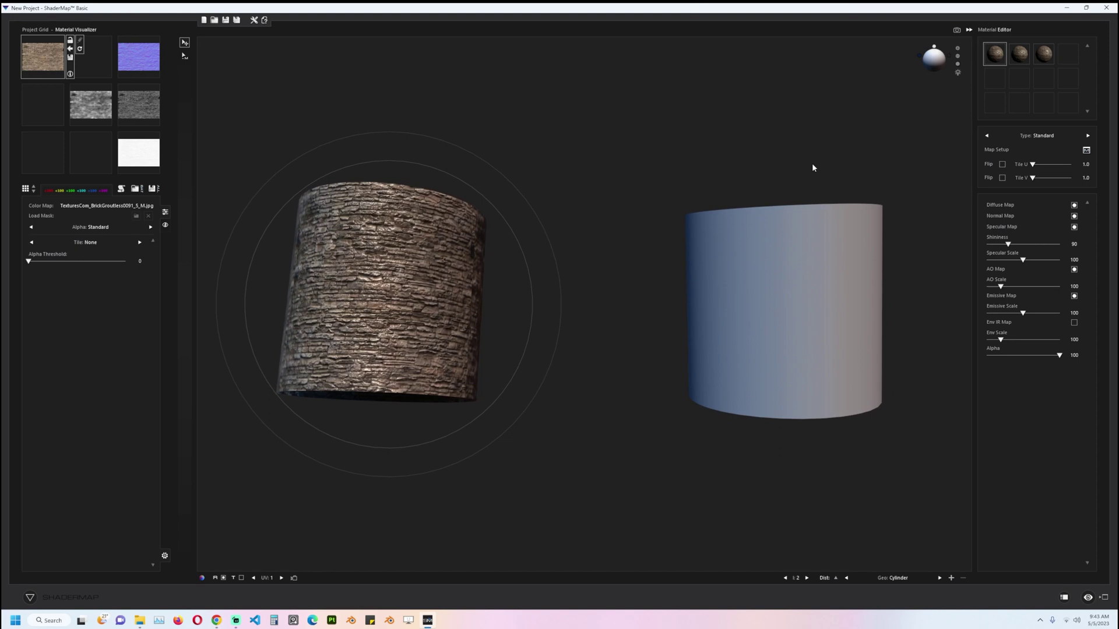
left_click(807, 578)
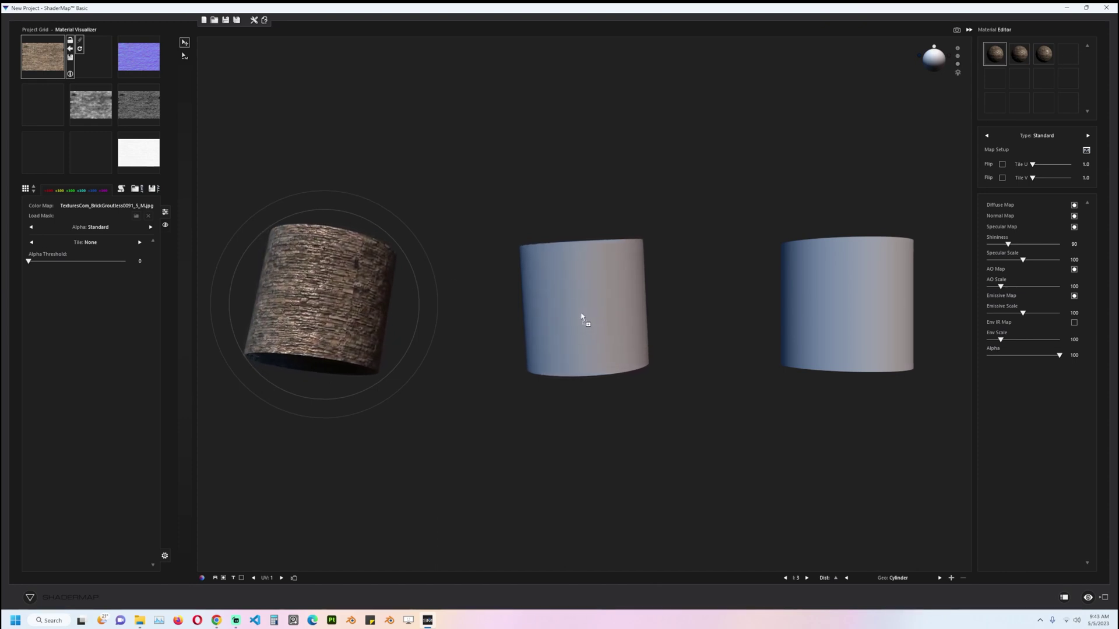
Apply the Displace material to the middle cylinder and compare its surface with the Standard one.
left_click_drag(581, 316, 583, 318)
scroll(603, 373, "up", 3)
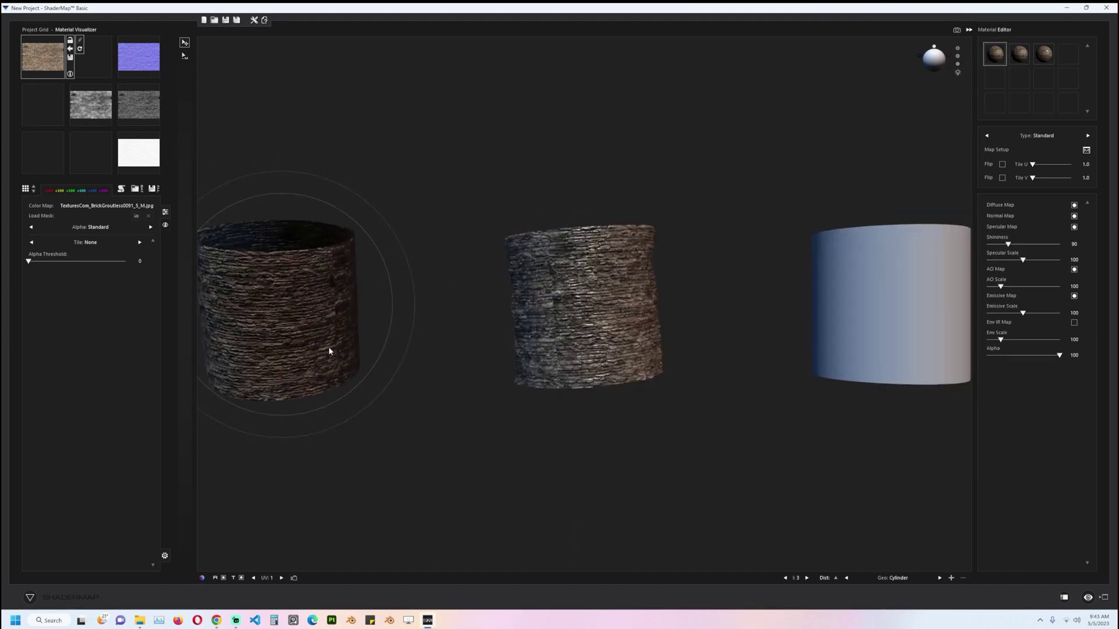
left_click(544, 279)
left_click_drag(547, 268, 696, 362)
left_click_drag(609, 218, 546, 280)
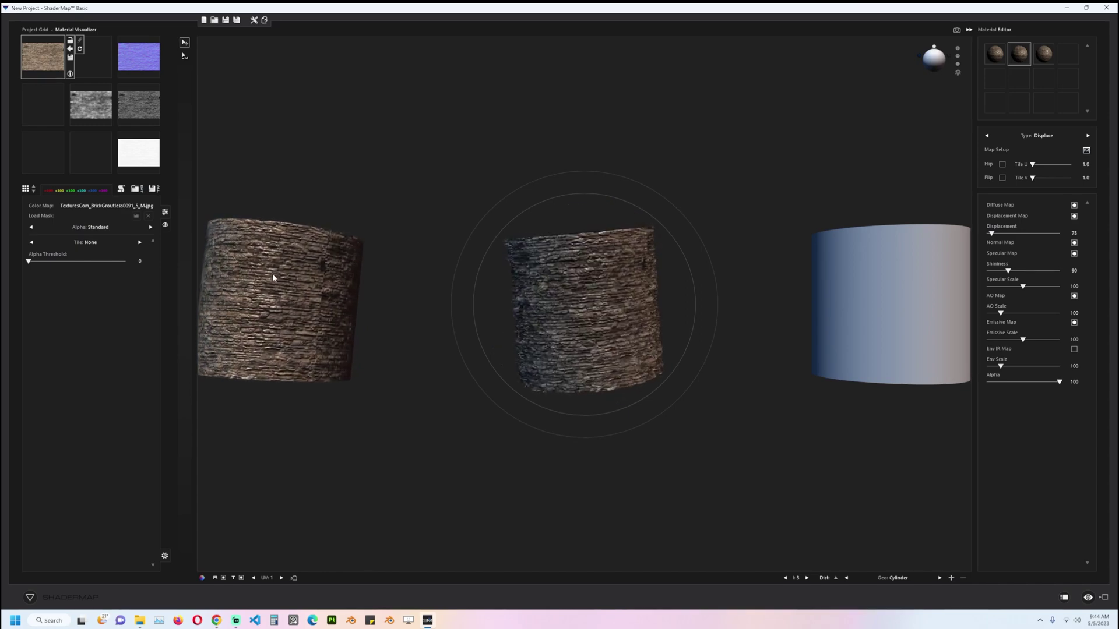
mouse_move(273, 277)
left_mouse_down()
mouse_move(308, 274)
mouse_move(298, 259)
mouse_move(238, 266)
mouse_move(258, 282)
left_mouse_up()
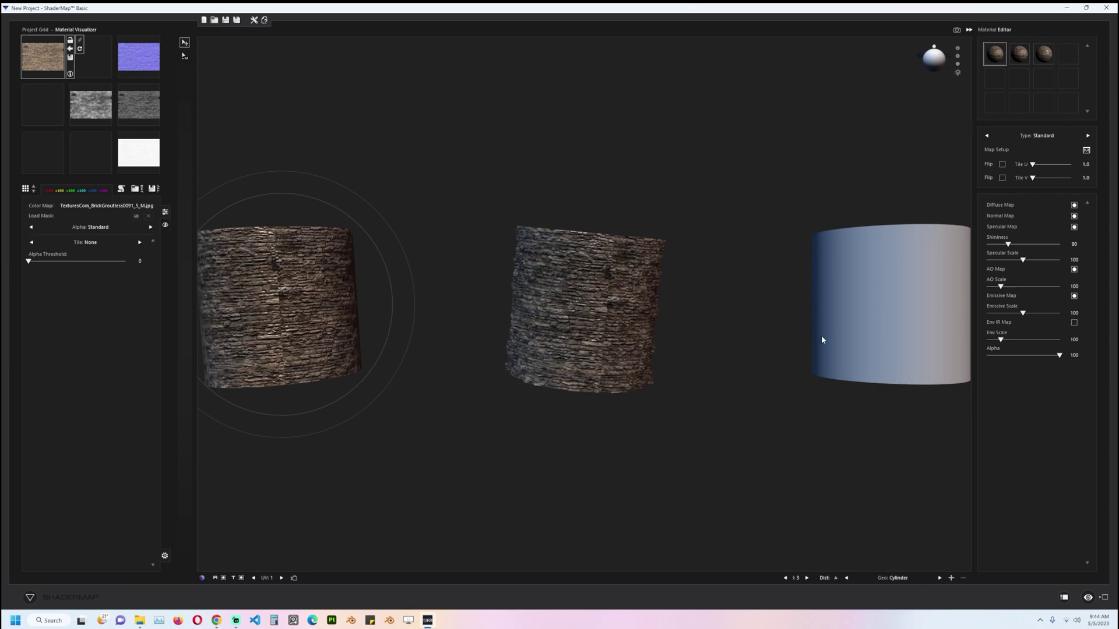
left_click(570, 271)
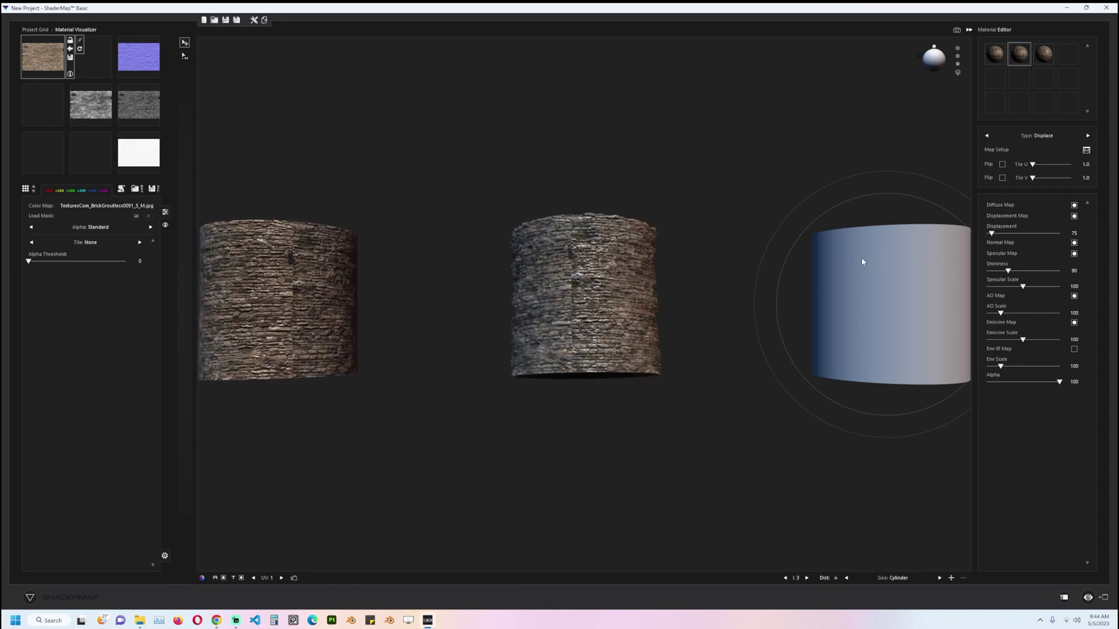
Apply the Parallax material to the third cylinder and check the material type of the other two.
left_click_drag(1050, 53, 907, 263)
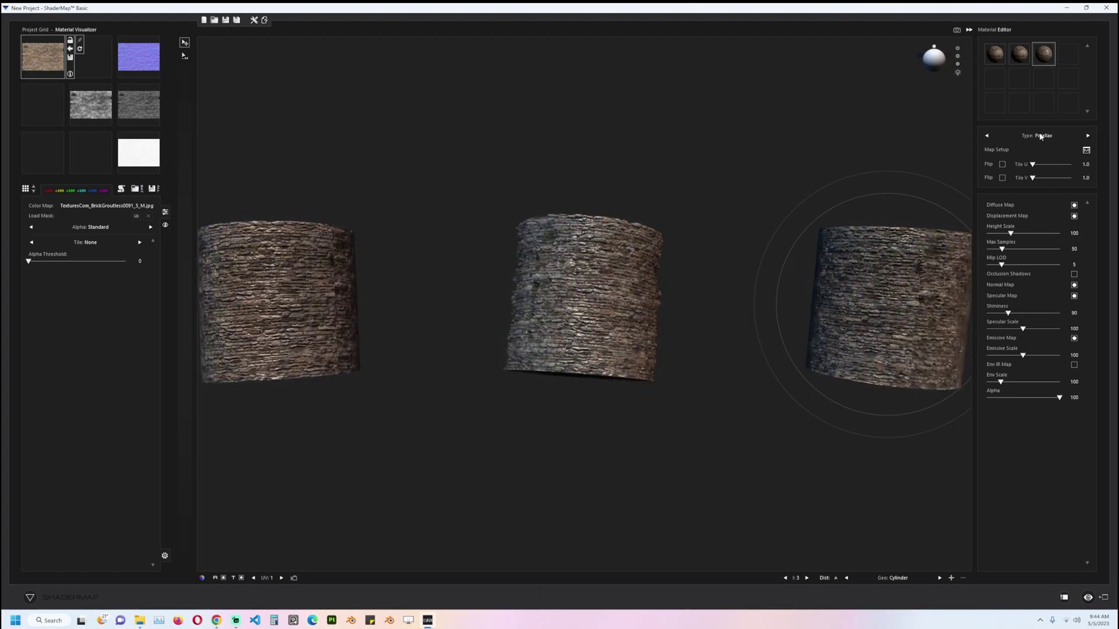
left_click(569, 317)
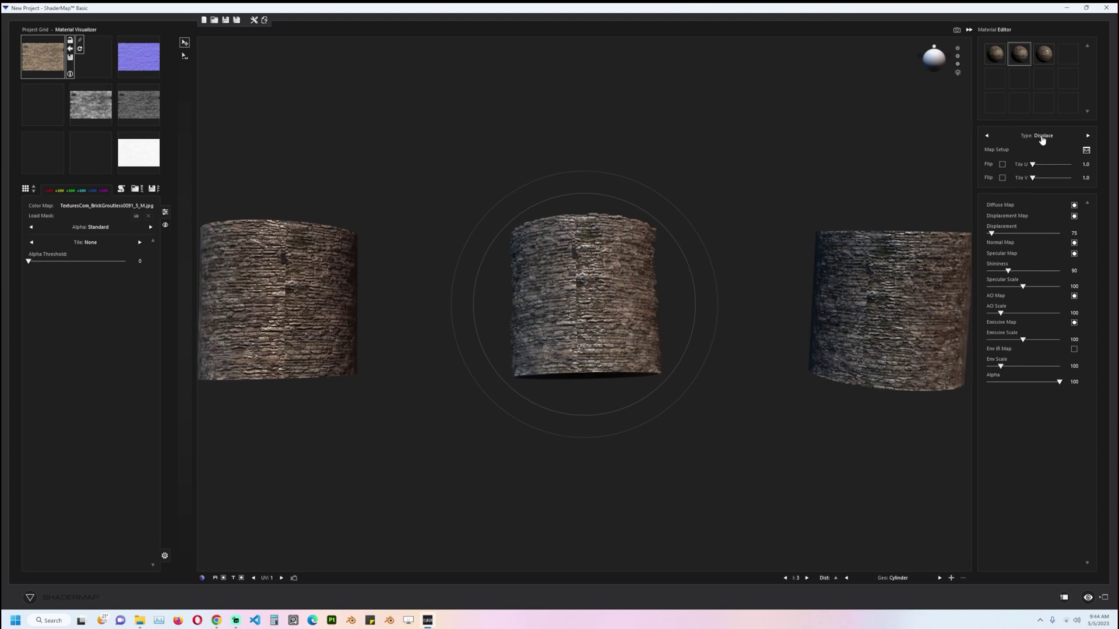
left_click(274, 247)
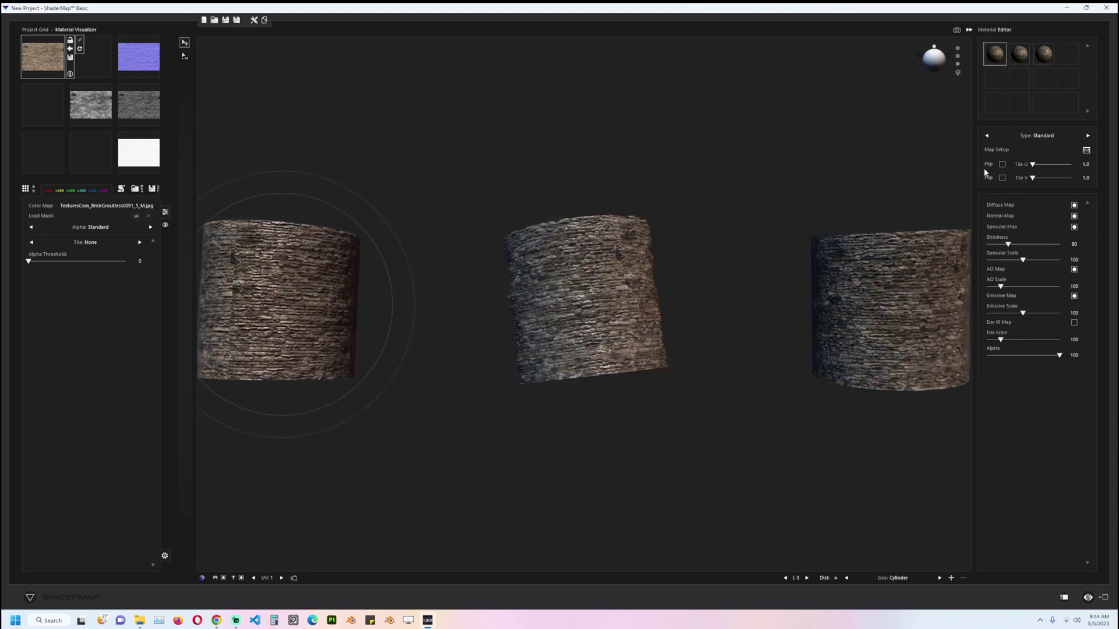
Set the Displace material's displacement to 41, shininess to 98 and specular scale to 19.
left_click(647, 256)
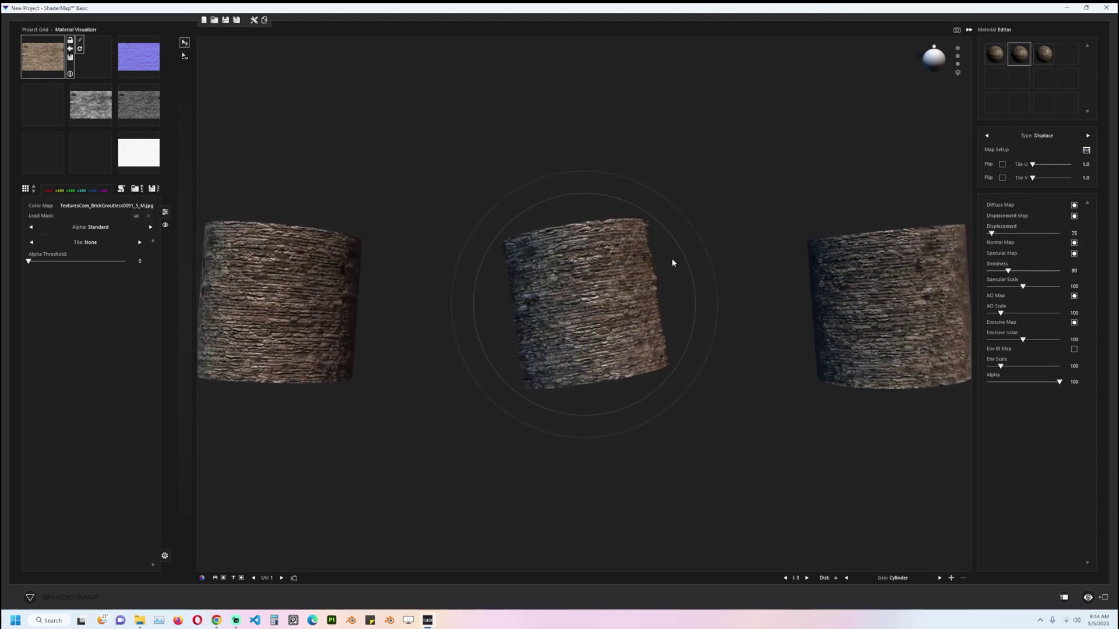
mouse_move(991, 233)
left_mouse_down()
mouse_move(1030, 235)
mouse_move(965, 235)
mouse_move(999, 236)
mouse_move(1011, 271)
mouse_move(966, 289)
mouse_move(996, 288)
left_mouse_up()
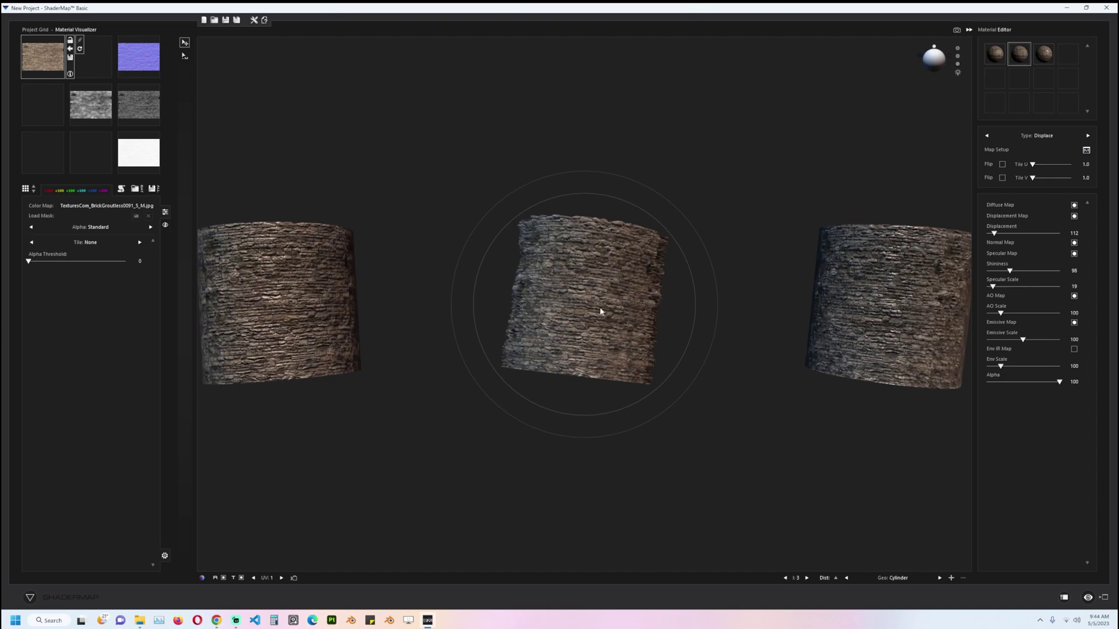
scroll(644, 327, "up", 8)
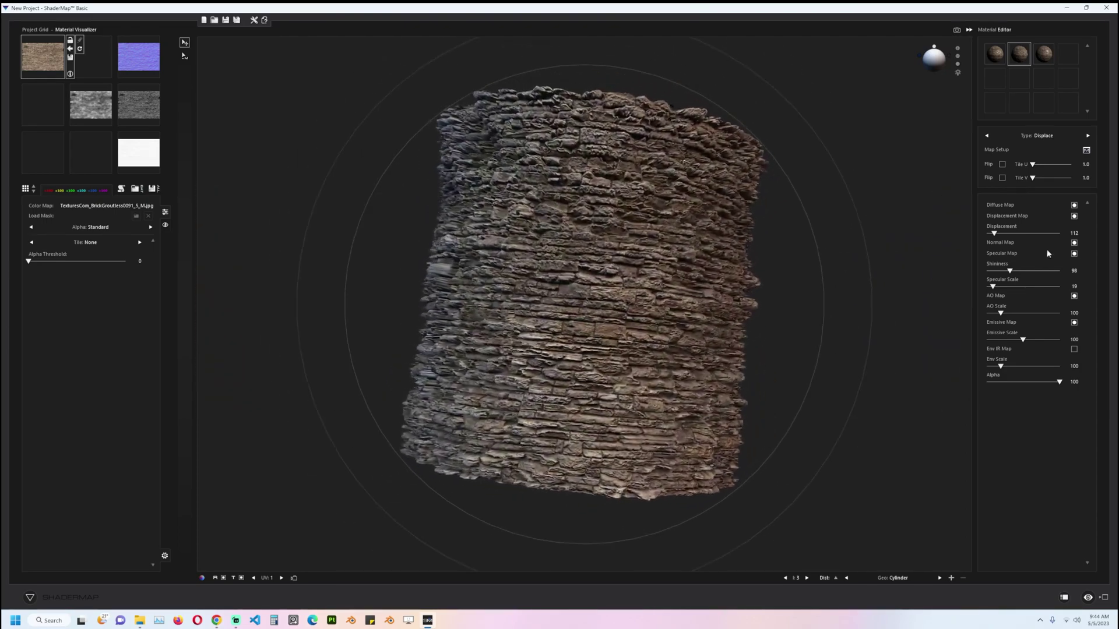
left_click_drag(994, 233, 990, 234)
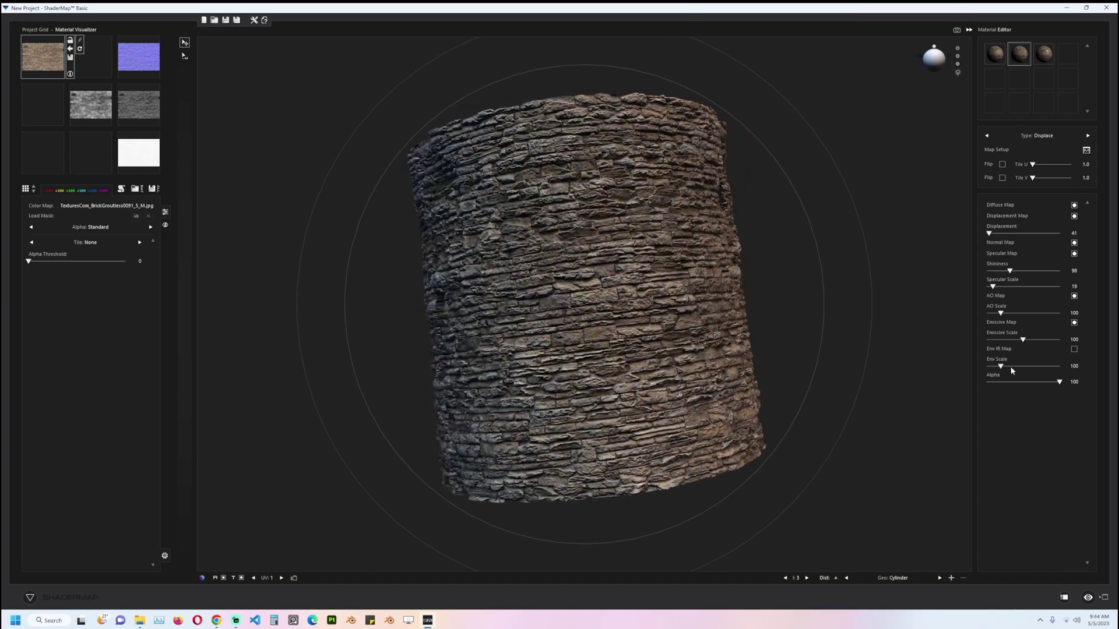
Examine the Parallax cylinder up close and compare it with the Standard and Displace cylinders.
scroll(757, 259, "down", 3)
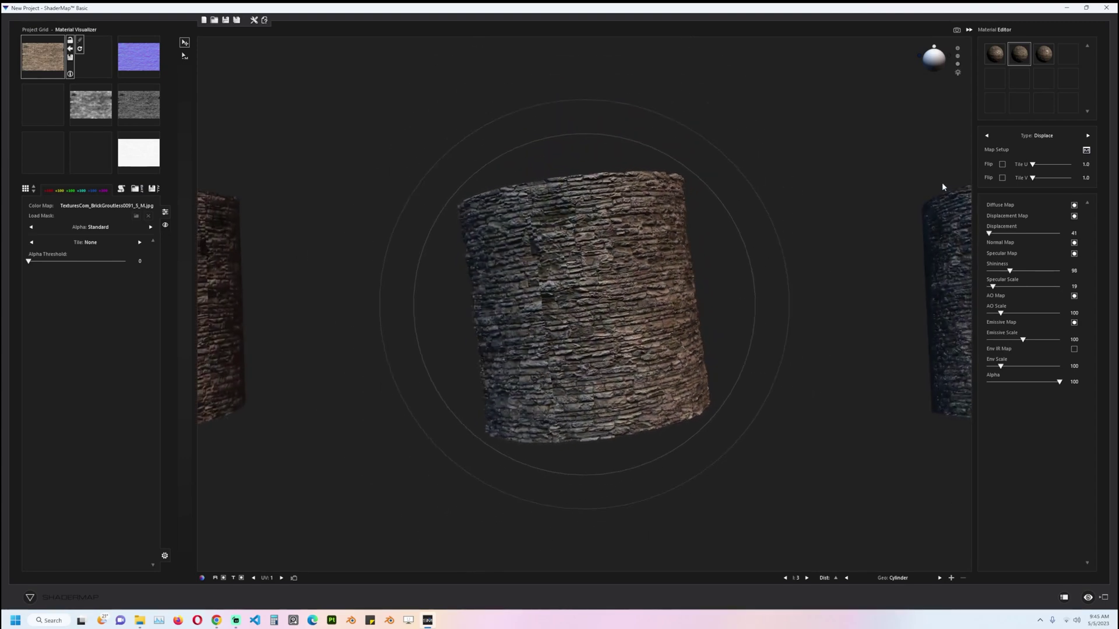
middle_click_drag(944, 201, 697, 220)
middle_click_drag(904, 226, 688, 233)
scroll(744, 234, "up", 1)
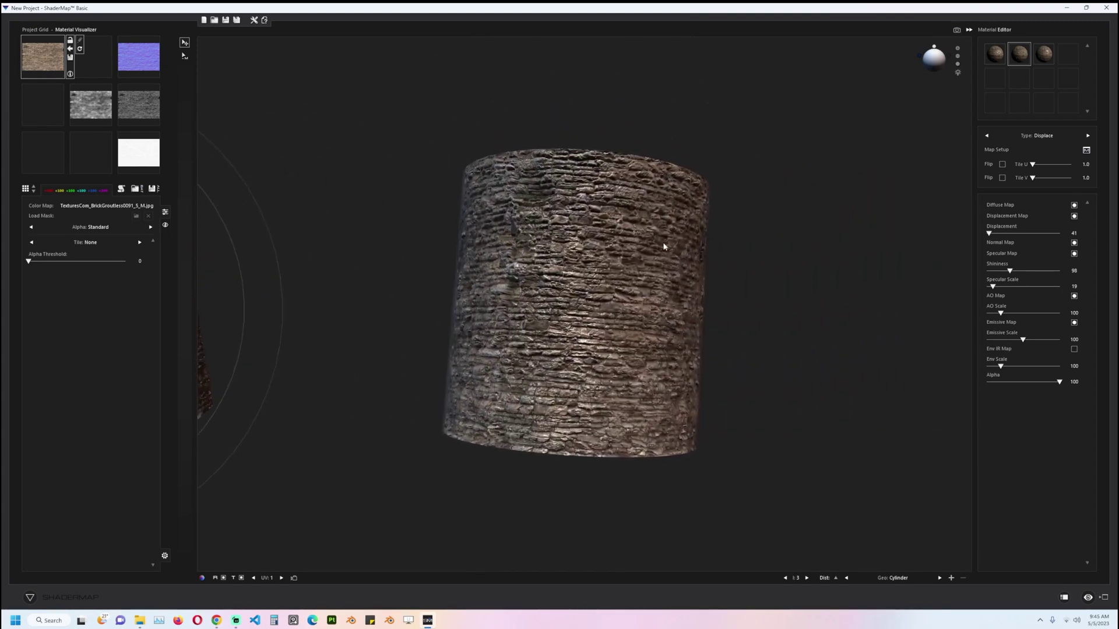
mouse_move(659, 242)
left_mouse_down()
mouse_move(651, 230)
mouse_move(642, 246)
left_mouse_up()
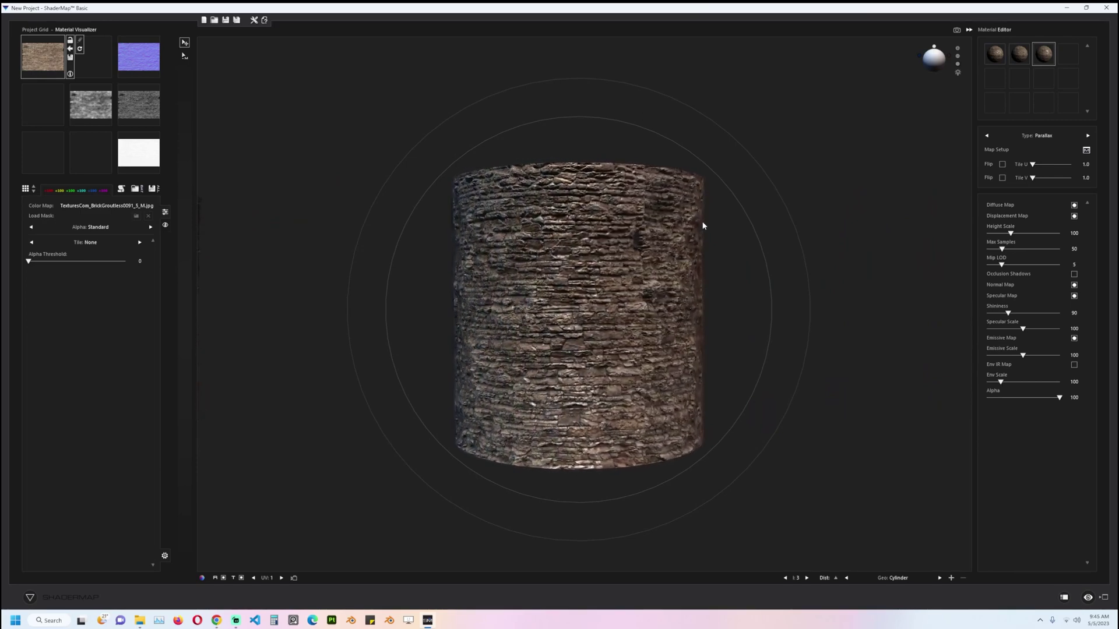
scroll(880, 212, "down", 4)
middle_click_drag(386, 294, 671, 264)
scroll(532, 256, "down", 2)
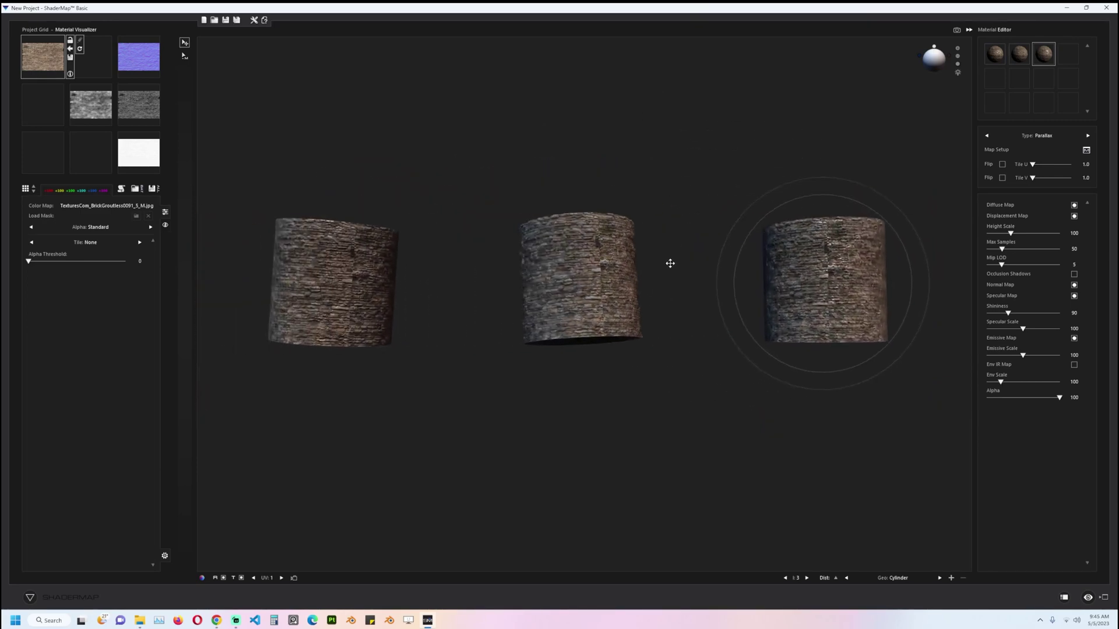
left_click_drag(670, 263, 447, 280)
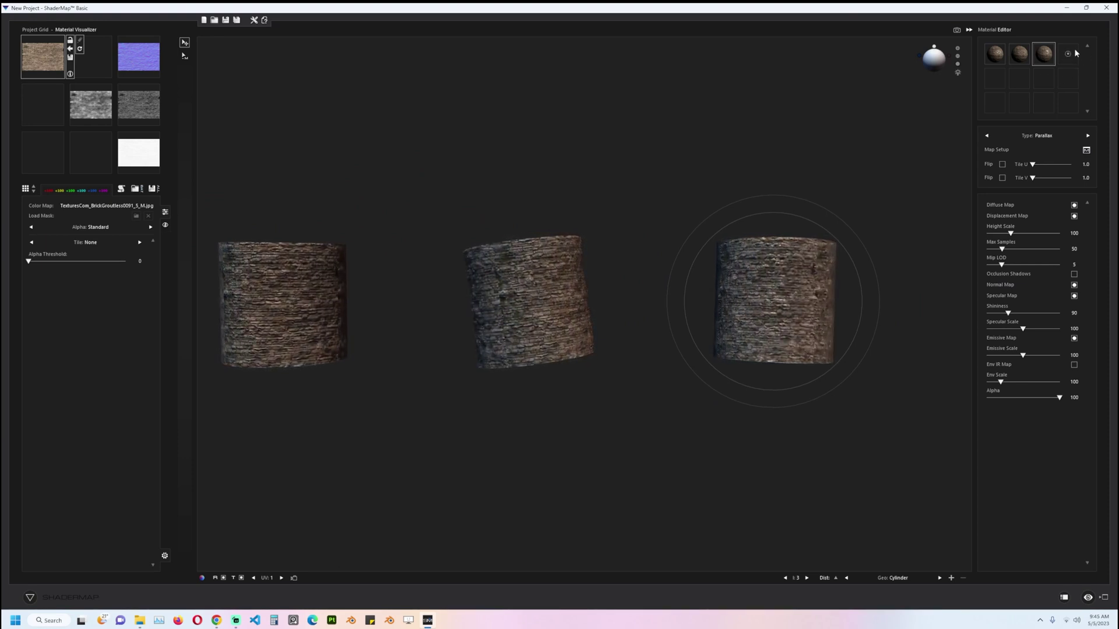
Add a PBR material in the free material slot and dismiss its map setup without assigning maps.
left_click(1069, 55)
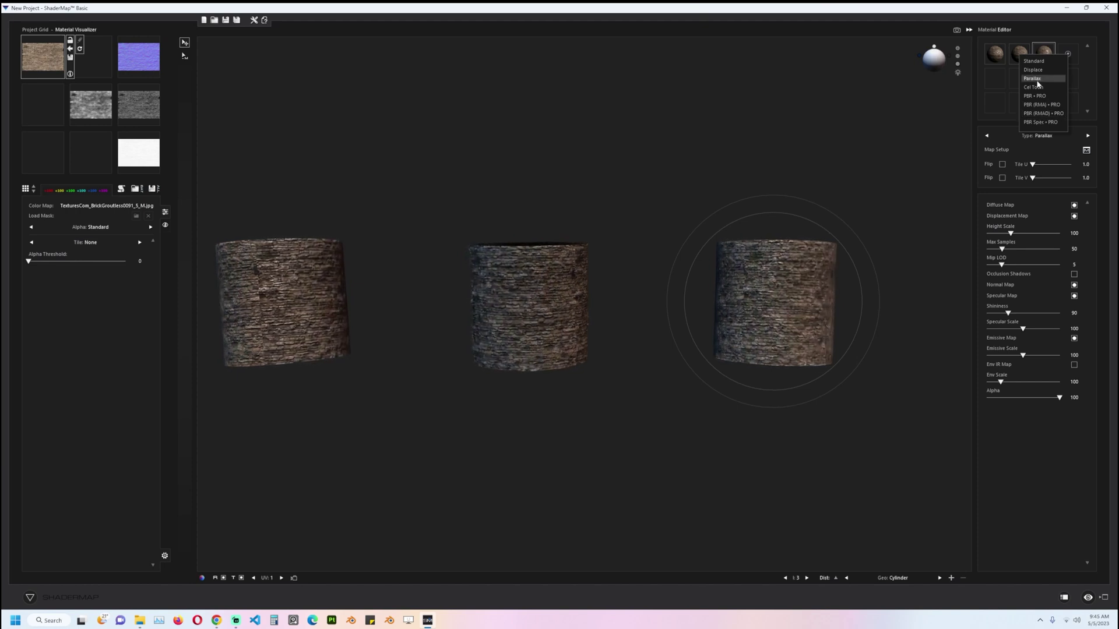
left_click(1041, 97)
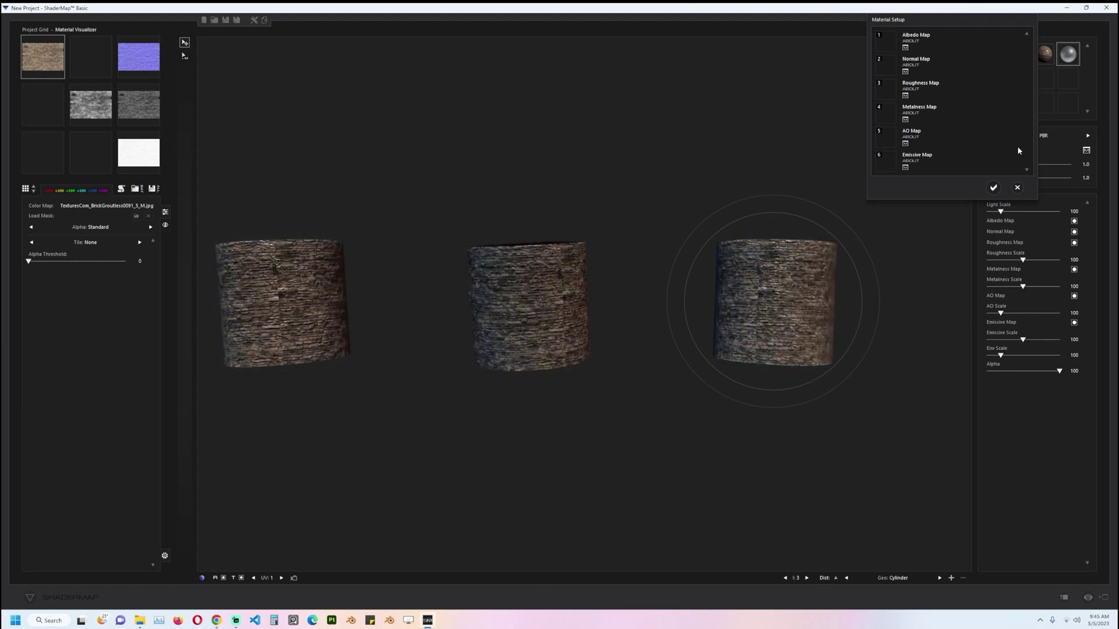
left_click(1017, 188)
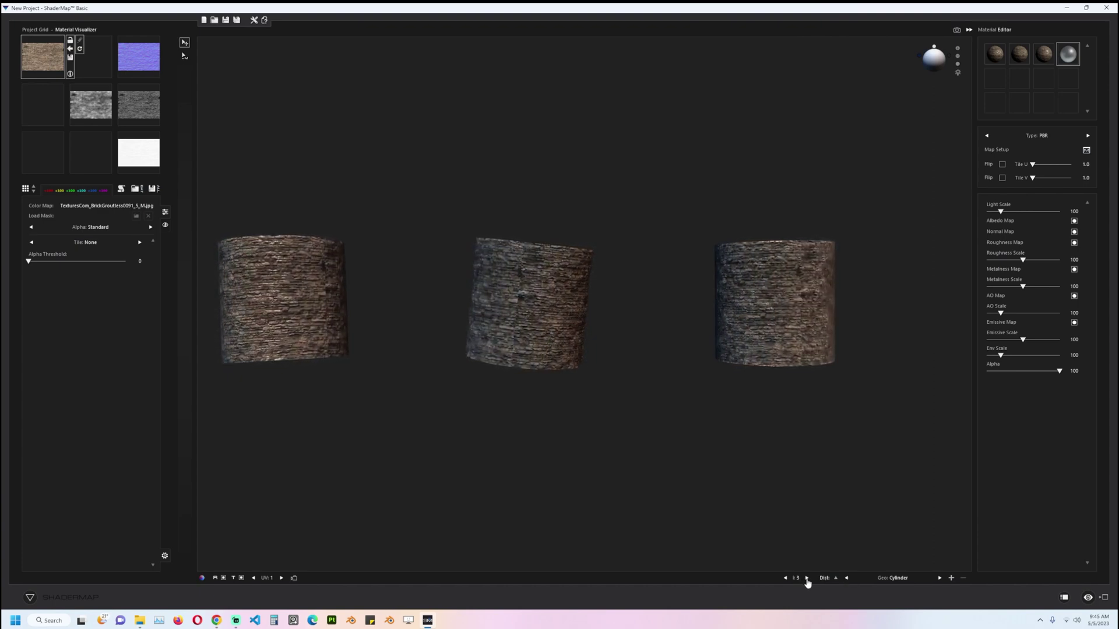
Add a fourth cylinder to the preview and apply the PBR material to it.
left_click(806, 578)
middle_click_drag(873, 310, 649, 335)
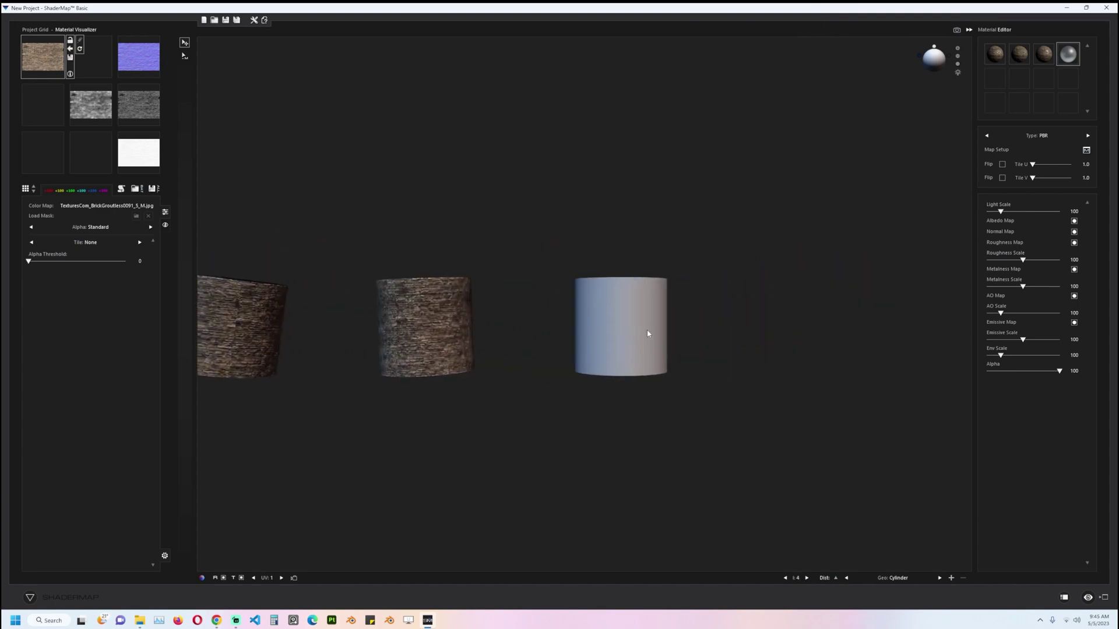
scroll(662, 341, "up", 6)
scroll(662, 340, "up", 2)
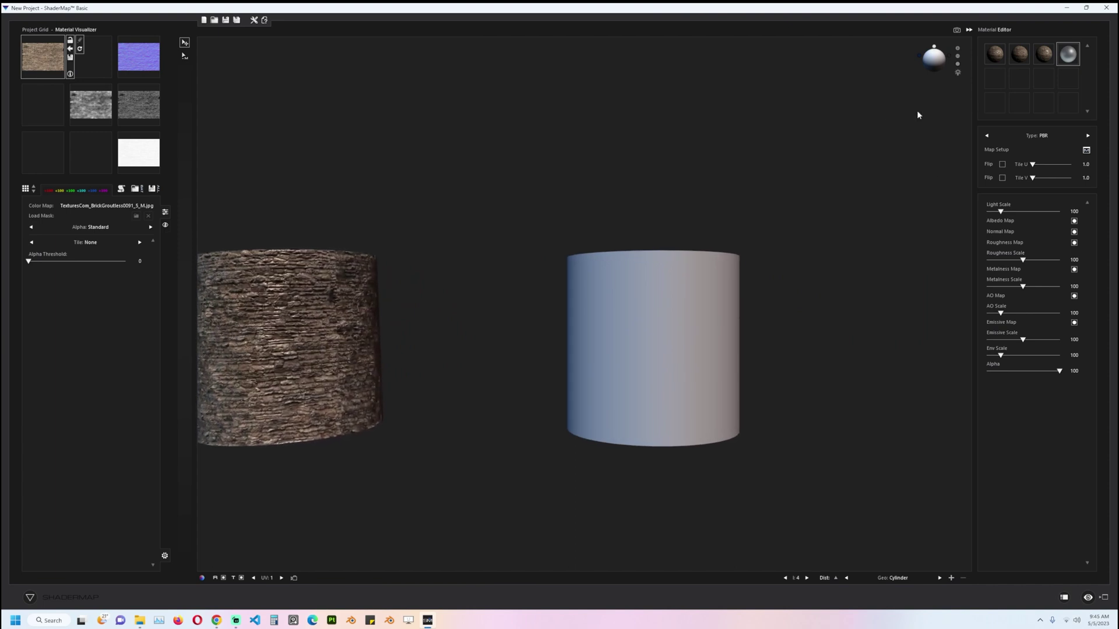
left_click_drag(1071, 62, 670, 318)
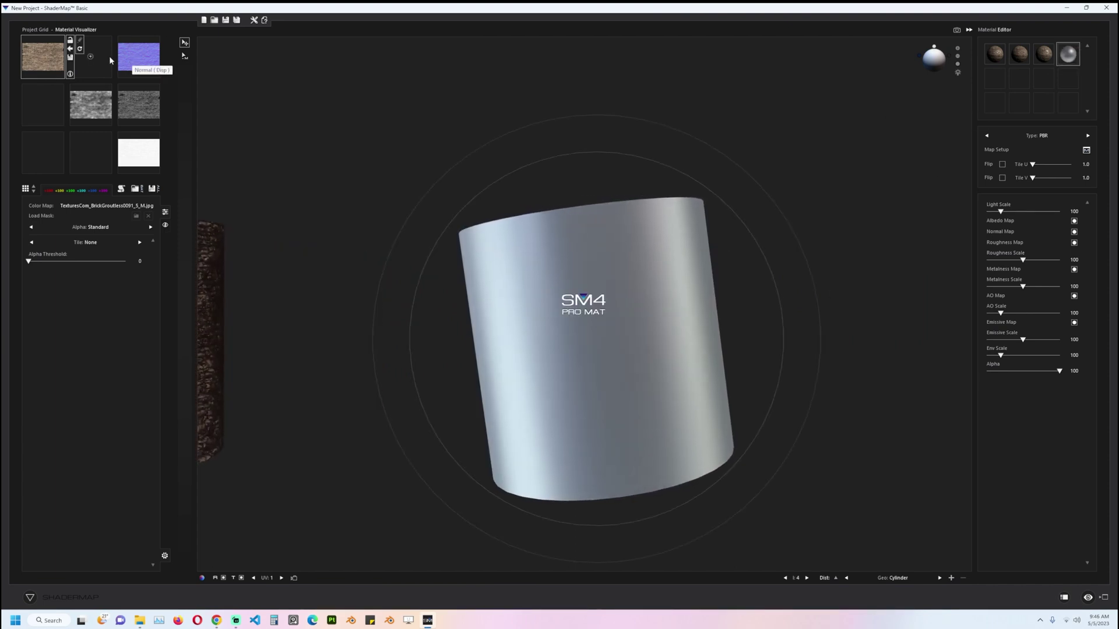
Check the save-to-file options for the normal map and look over the displacement and specular maps.
left_click(126, 61)
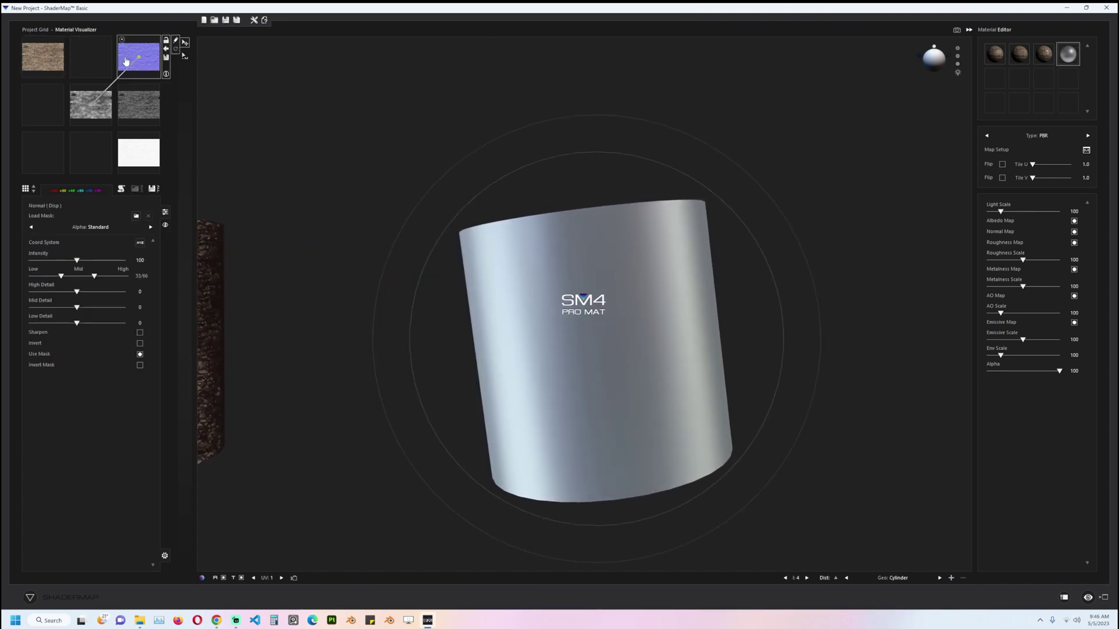
left_click(166, 59)
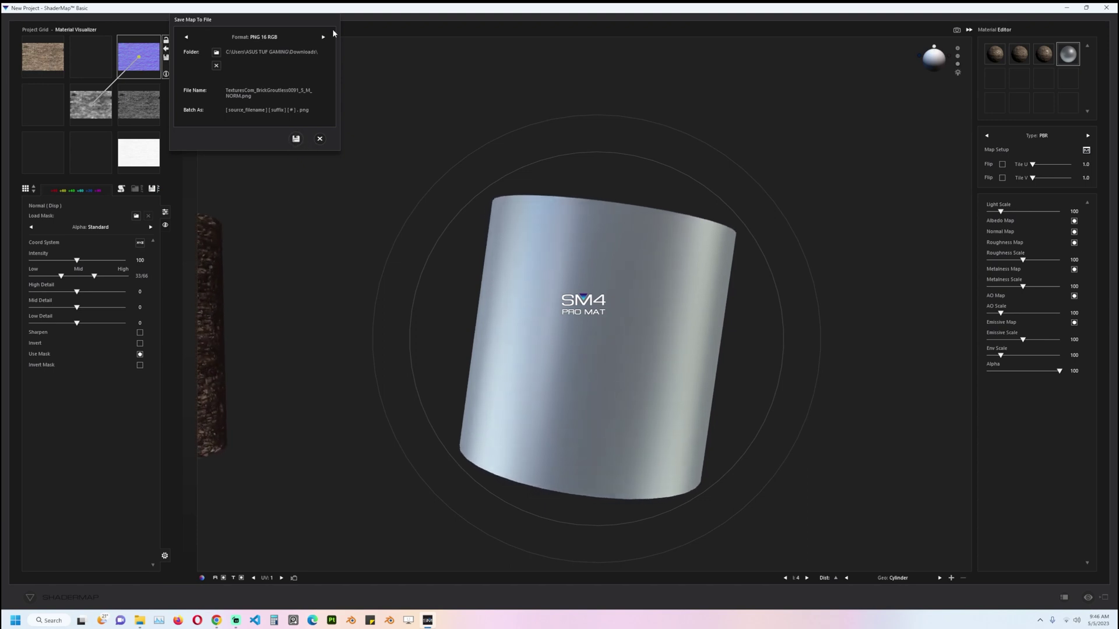
left_click(320, 139)
left_click(91, 106)
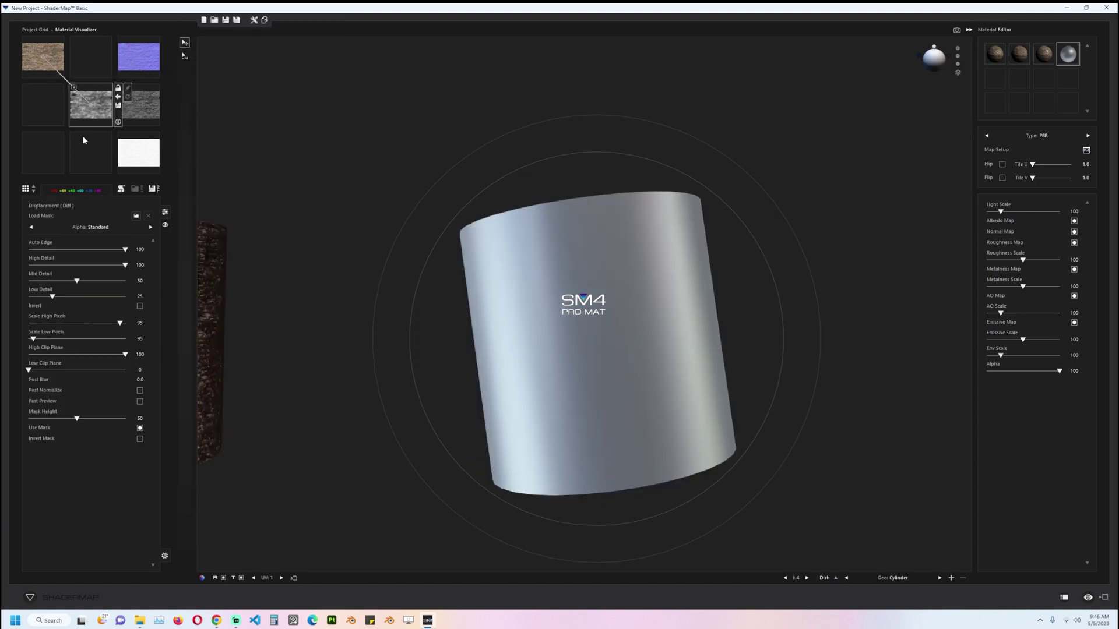
left_click(118, 107)
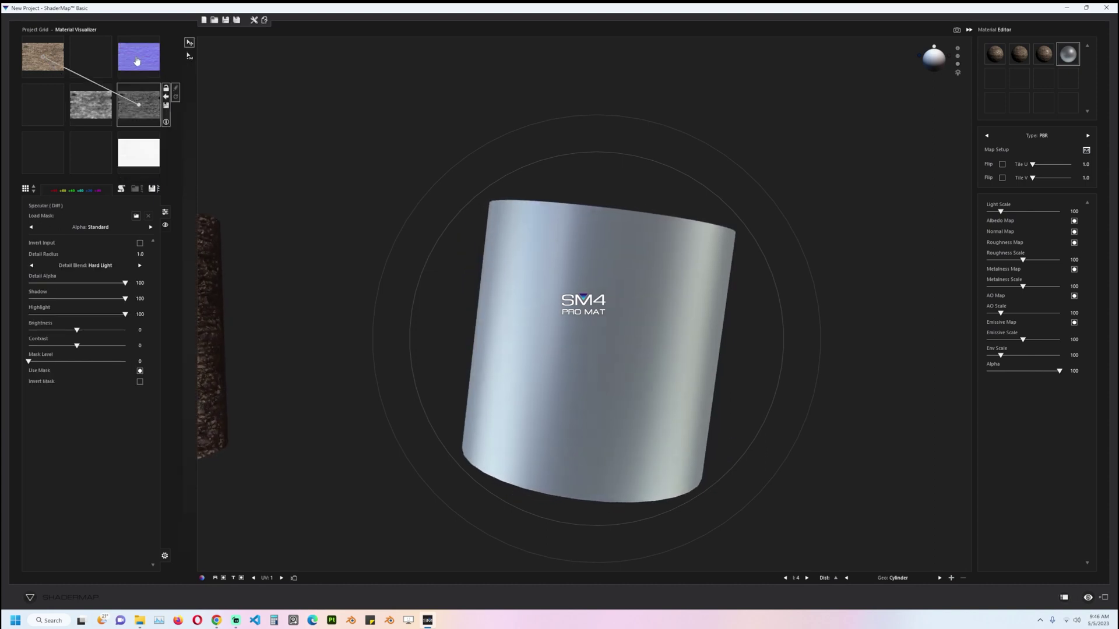
left_click(136, 61)
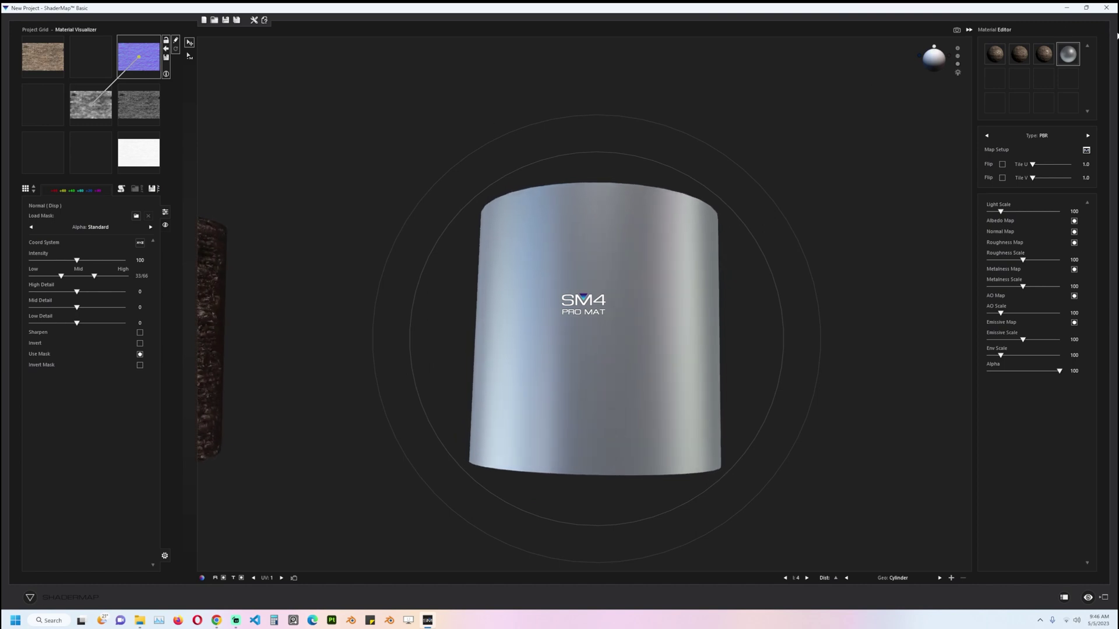
Assign the brick color, normal and specular textures as the PBR material's albedo, normal and roughness maps.
left_click(1067, 61)
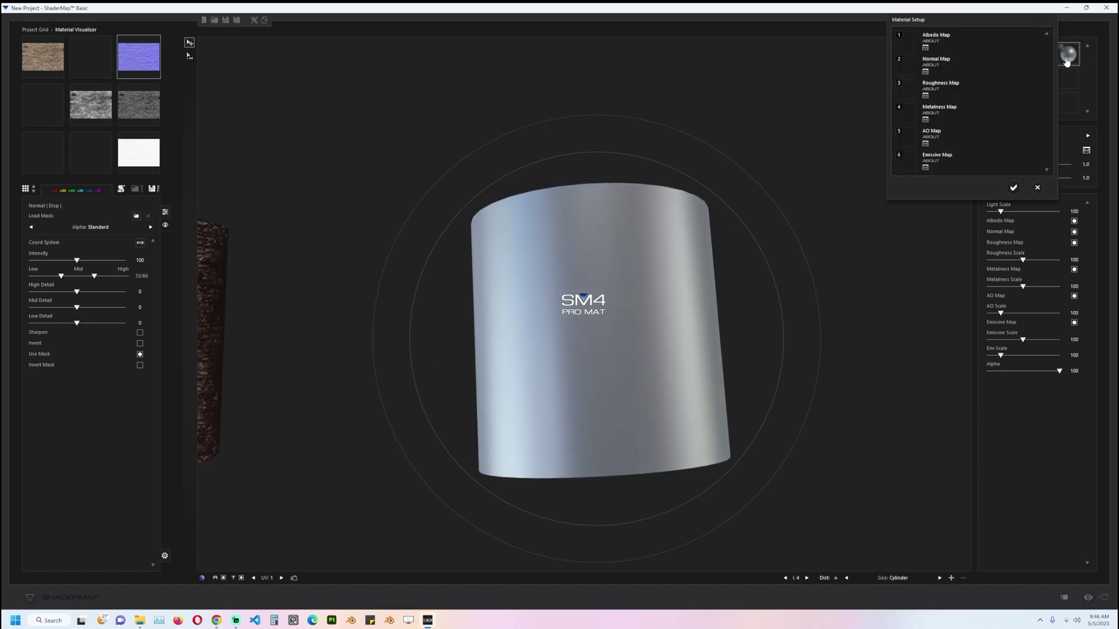
left_click(926, 48)
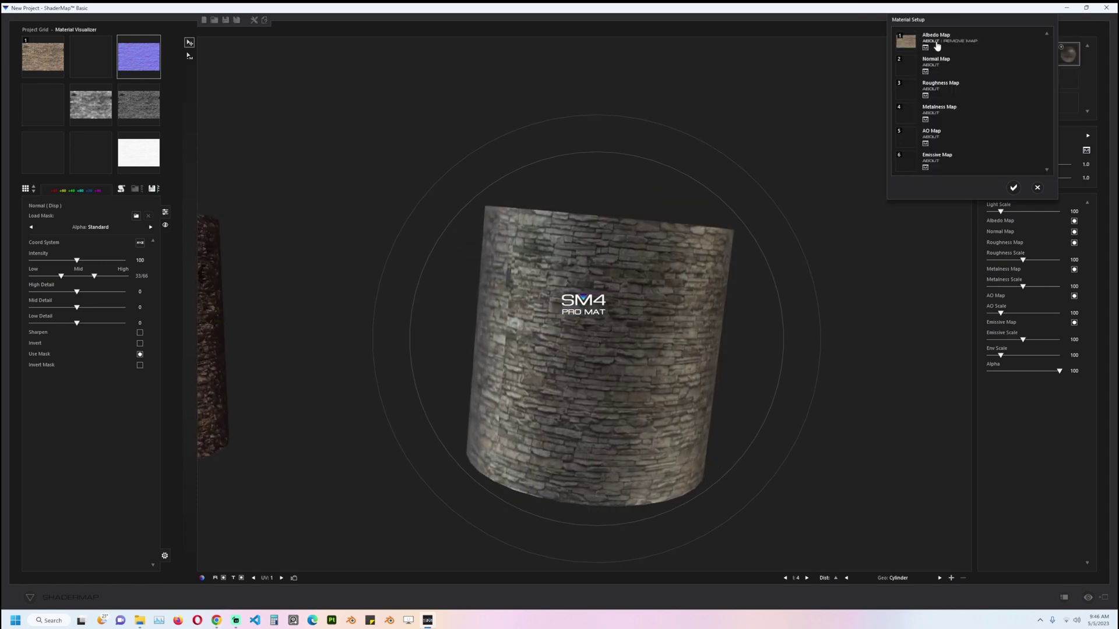
left_click(926, 73)
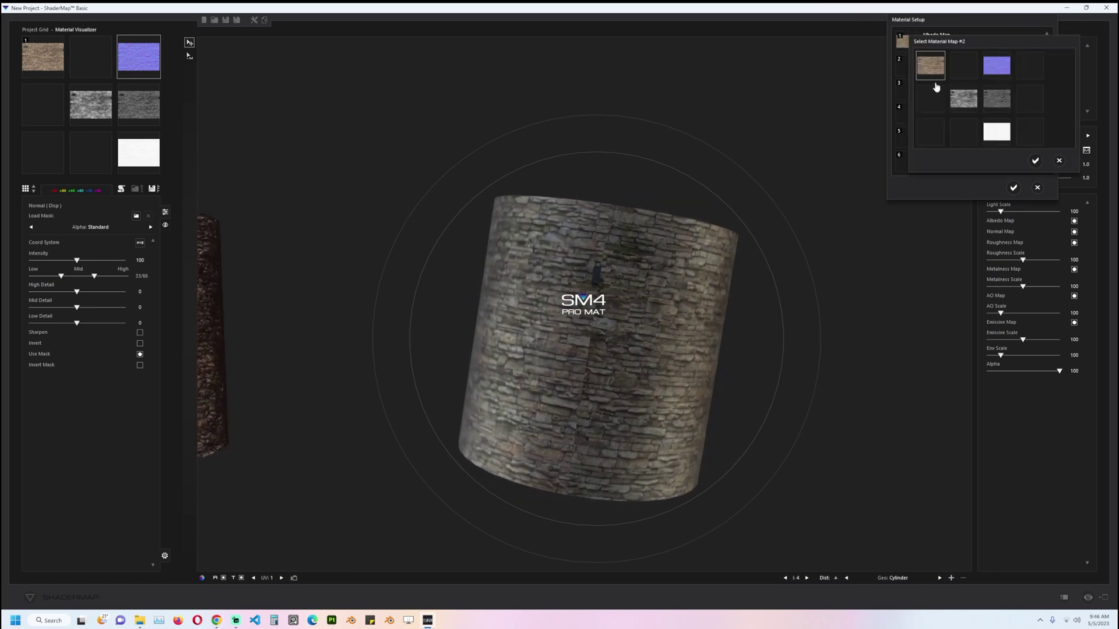
left_click(1005, 70)
left_click(992, 109)
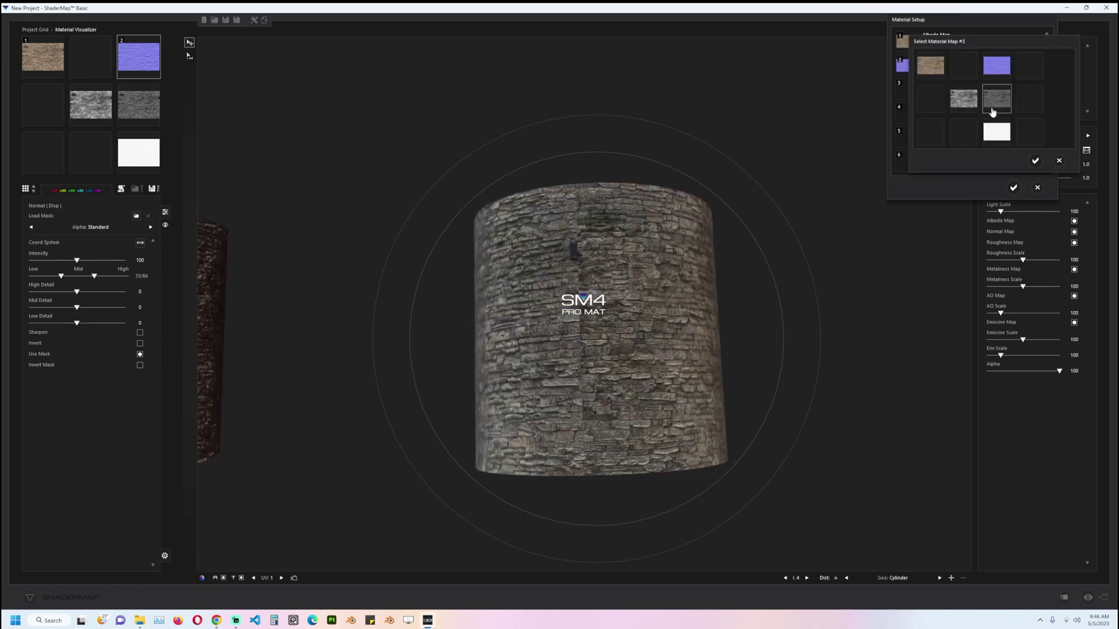
left_click(1034, 161)
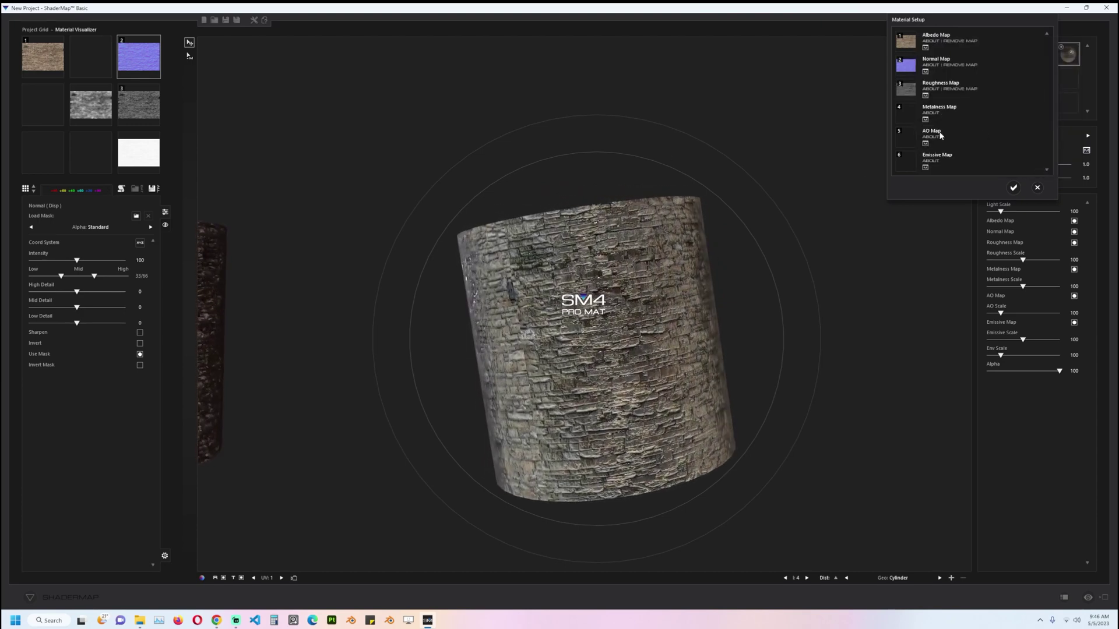
Assign the ambient occlusion texture as the PBR material's AO map and accept the material setup.
left_click(925, 144)
left_click(1002, 137)
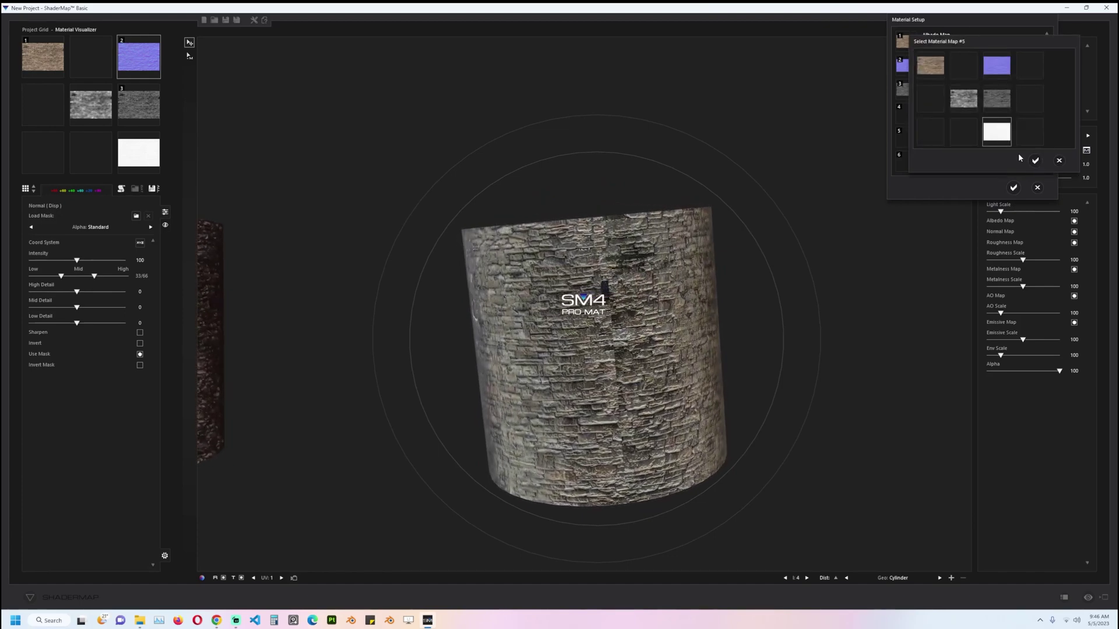
left_click(1035, 161)
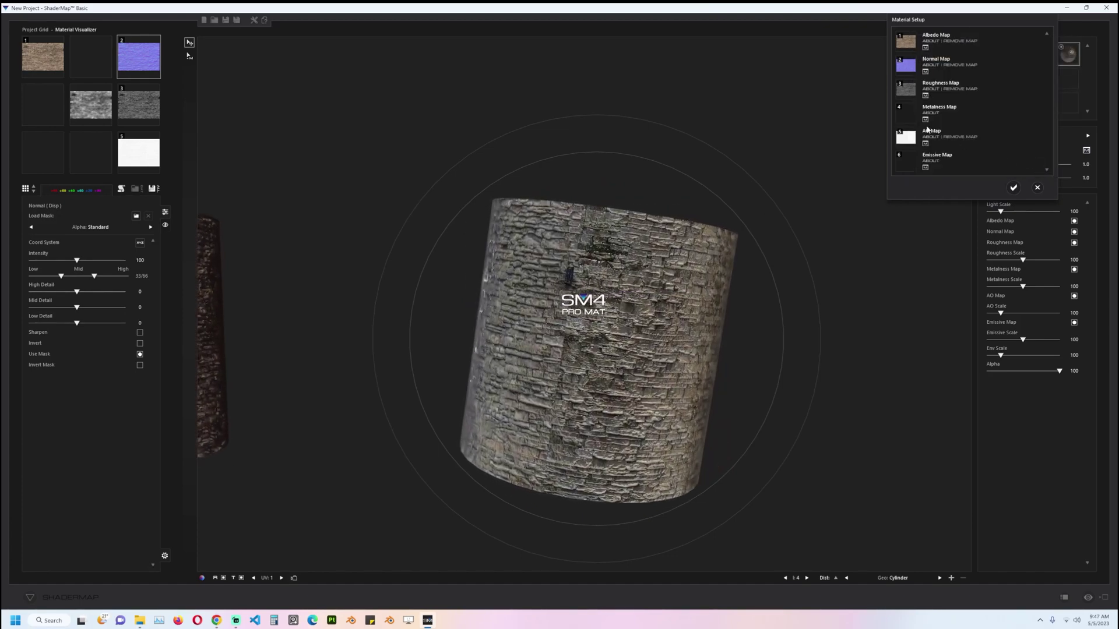
left_click(1013, 187)
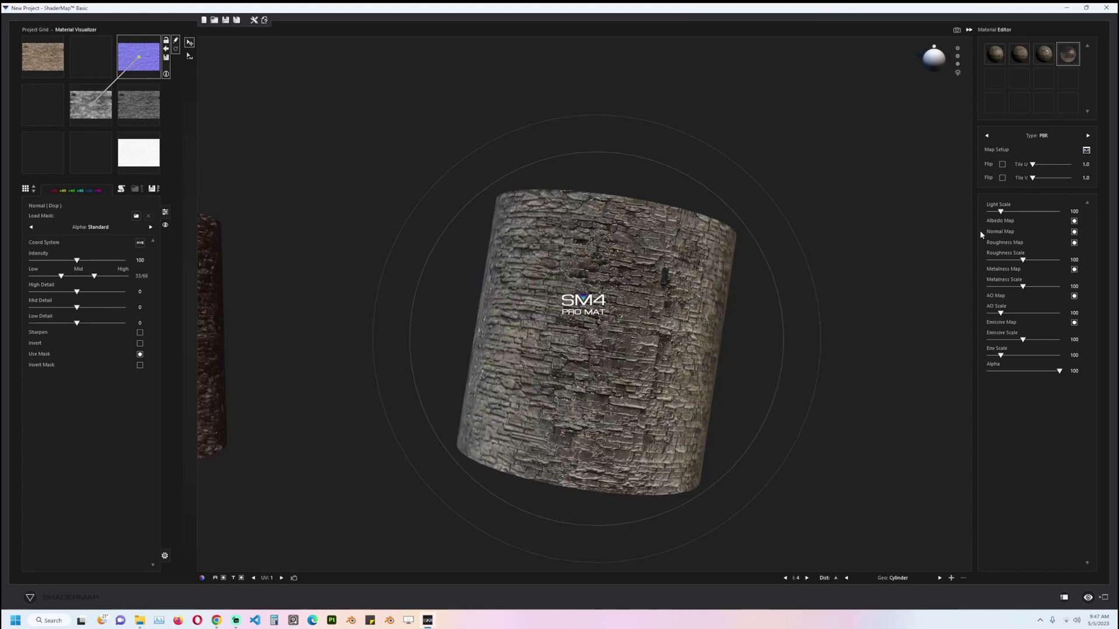
Set the PBR material's scales: light 309, roughness 194, metalness 0, AO 217, emissive 95 and environment 116.
left_click_drag(1001, 212, 1032, 212)
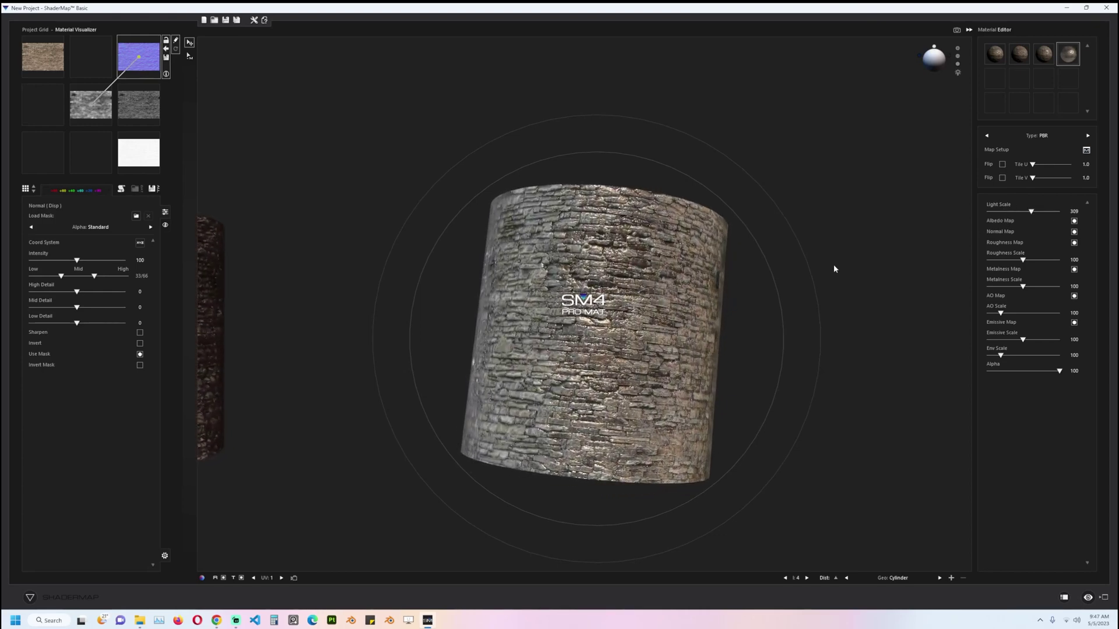
left_click_drag(1023, 260, 882, 283)
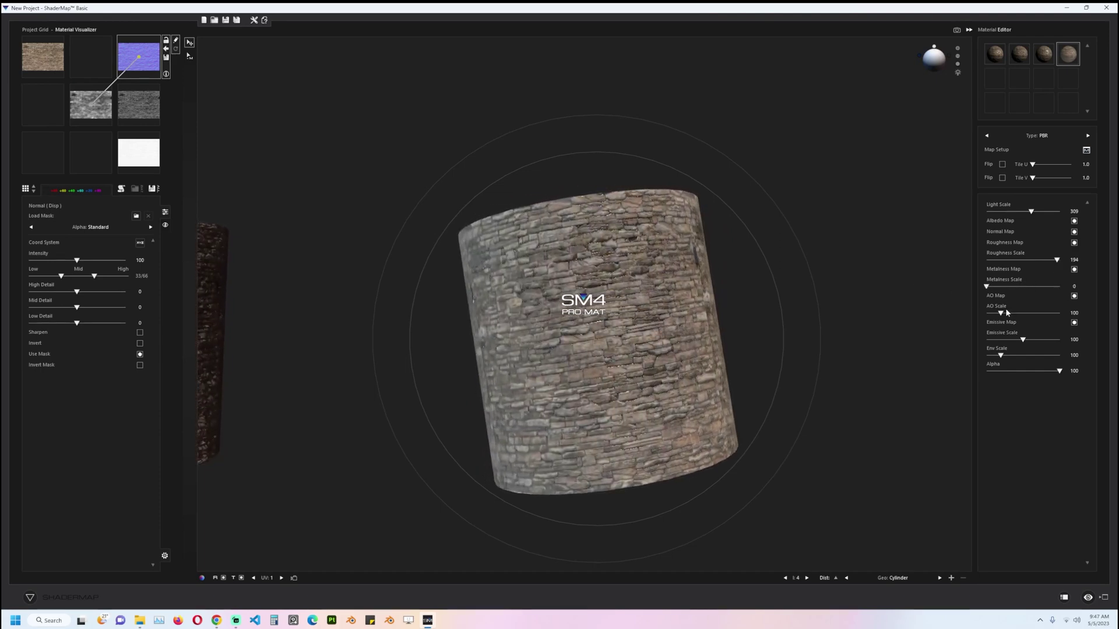
left_click_drag(1002, 314, 983, 344)
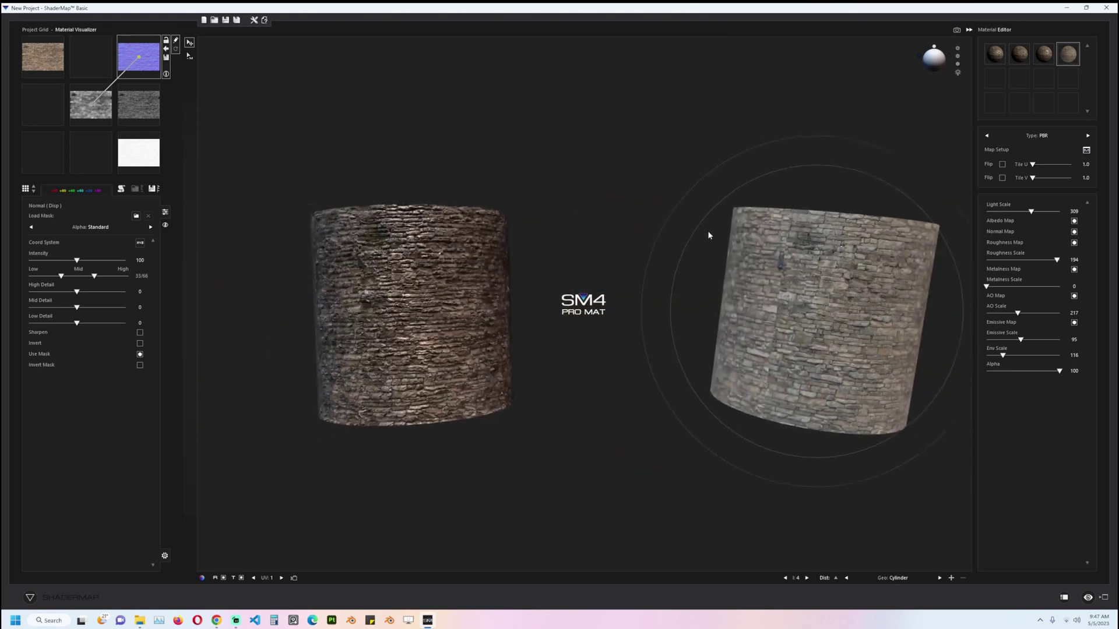
Compare the PBR cylinder with the other cylinders and examine the Displace cylinder up close.
scroll(702, 238, "down", 5)
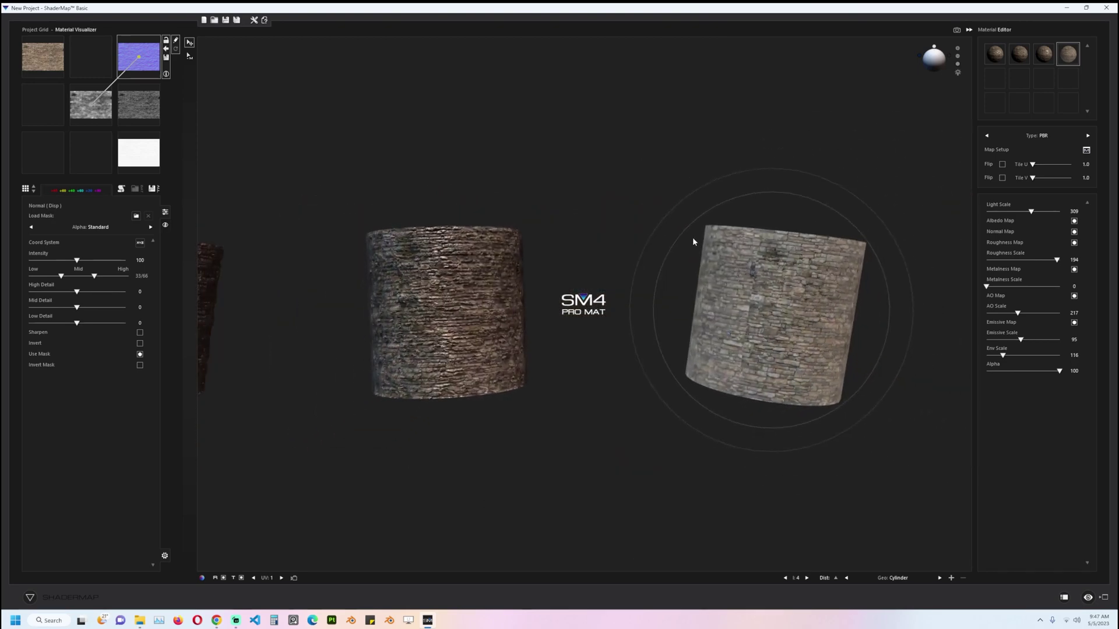
middle_click_drag(449, 288, 802, 244)
left_click(573, 251)
left_click_drag(598, 248, 581, 253)
scroll(633, 242, "up", 3)
left_click_drag(630, 212, 588, 240)
mouse_move(603, 219)
middle_mouse_down()
mouse_move(595, 211)
mouse_move(609, 208)
middle_mouse_up()
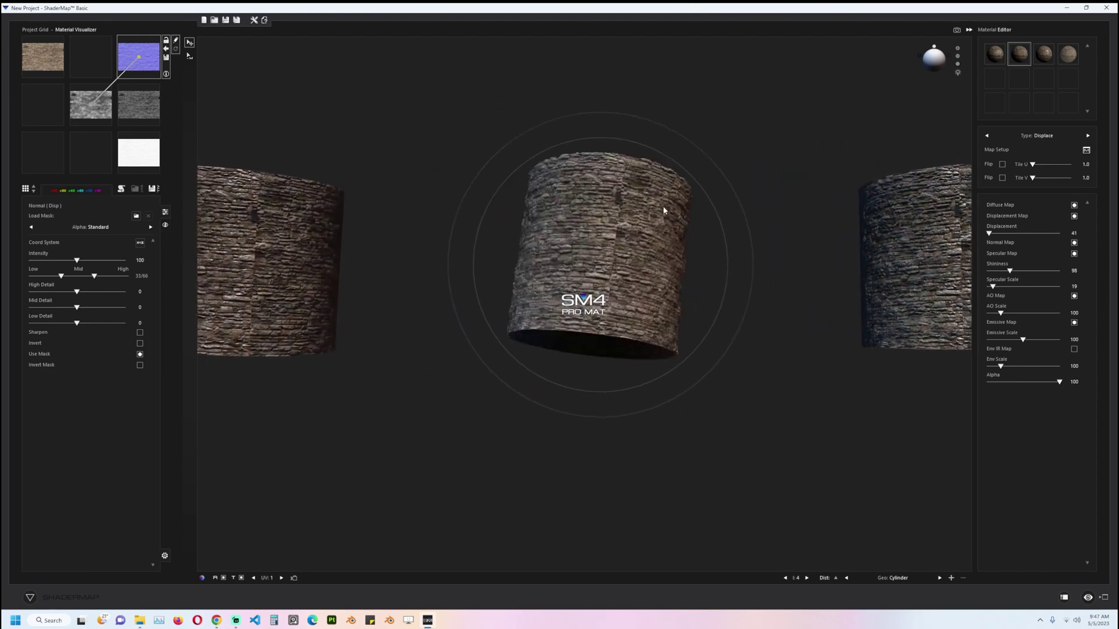
Export the displacement map as 1.png into a new sm4 folder inside Downloads.
left_click(109, 101)
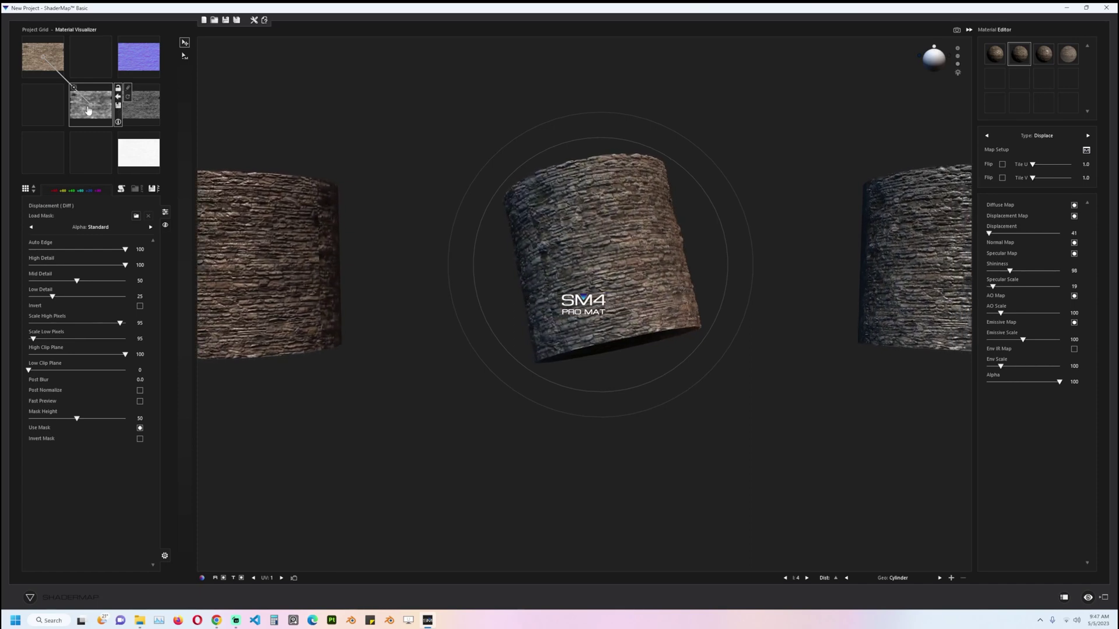
left_click(117, 107)
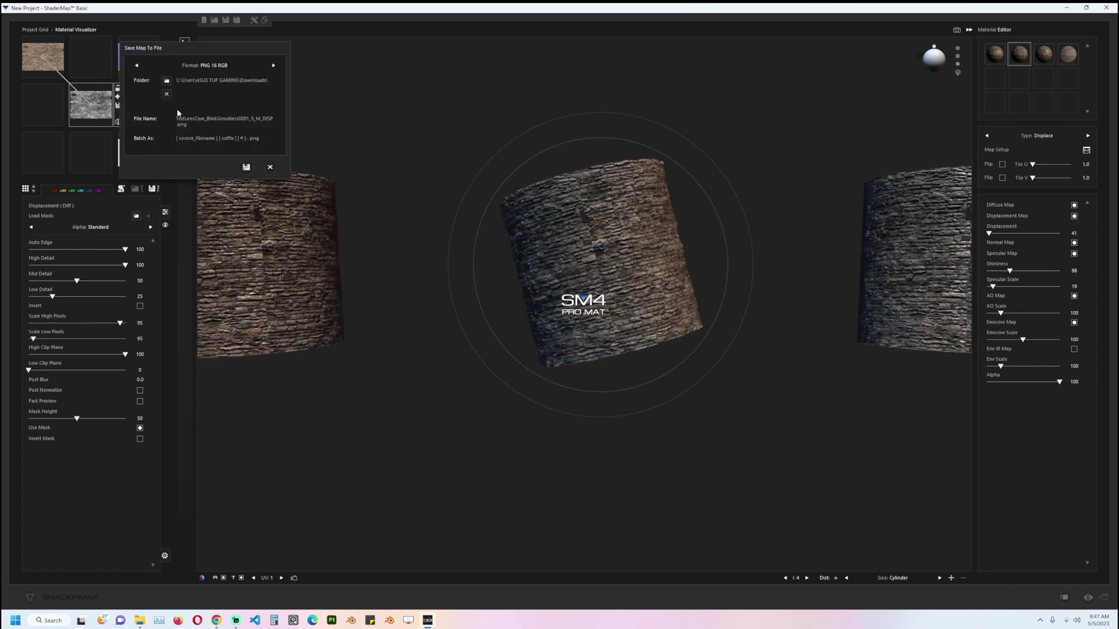
left_click(167, 80)
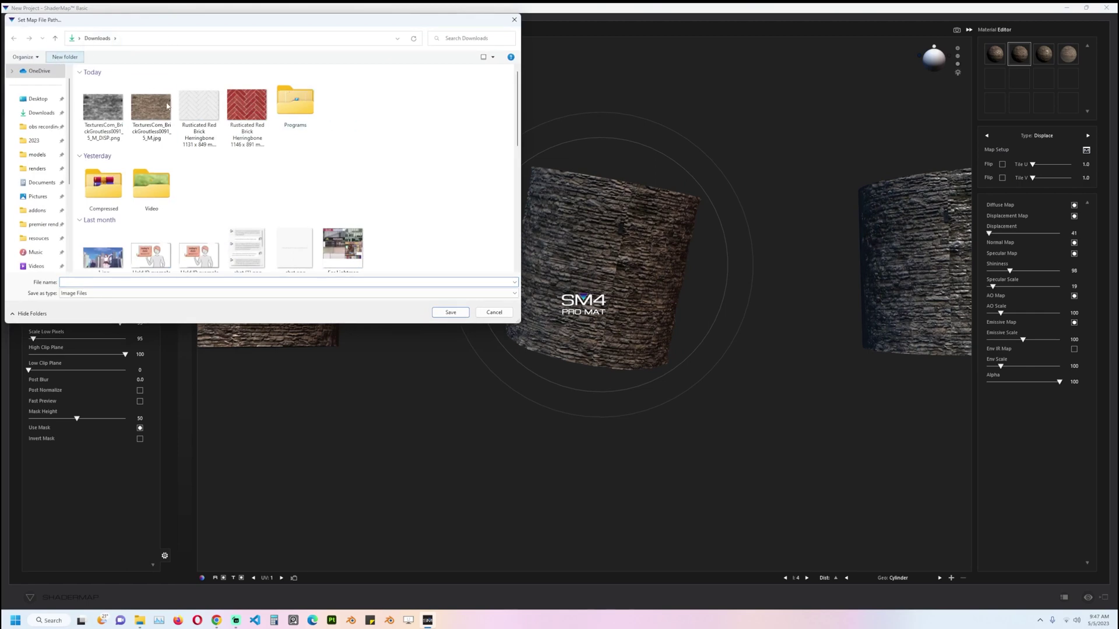
key("ctrl+shift+n")
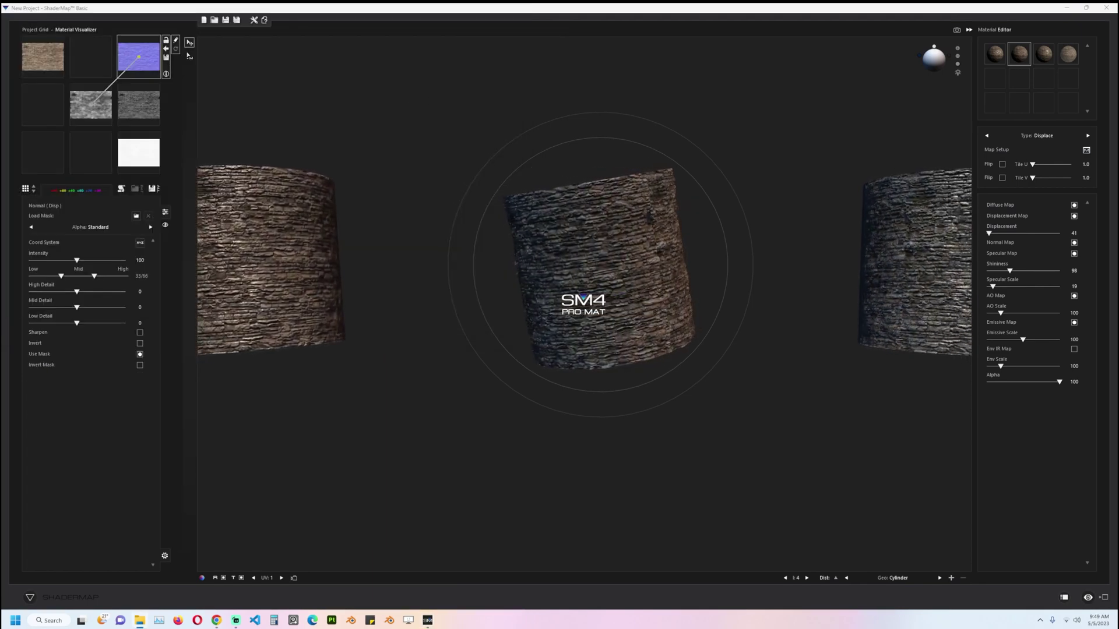
Minimize ShaderMap and launch Blender for testing the exported maps.
left_click_drag(0, 53, 797, 98)
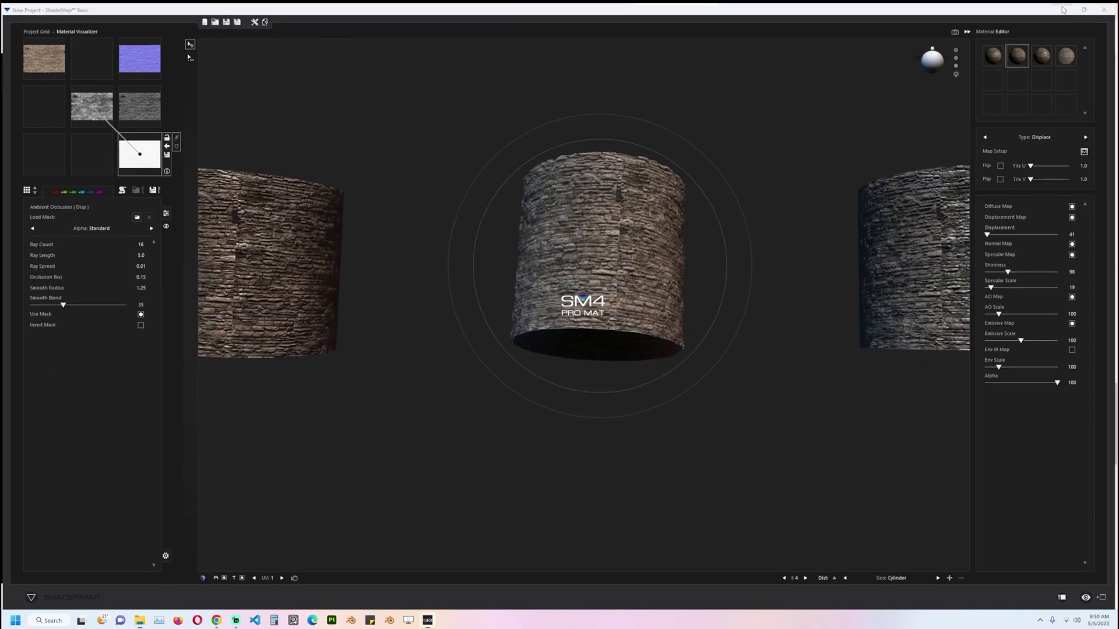
left_click(1063, 9)
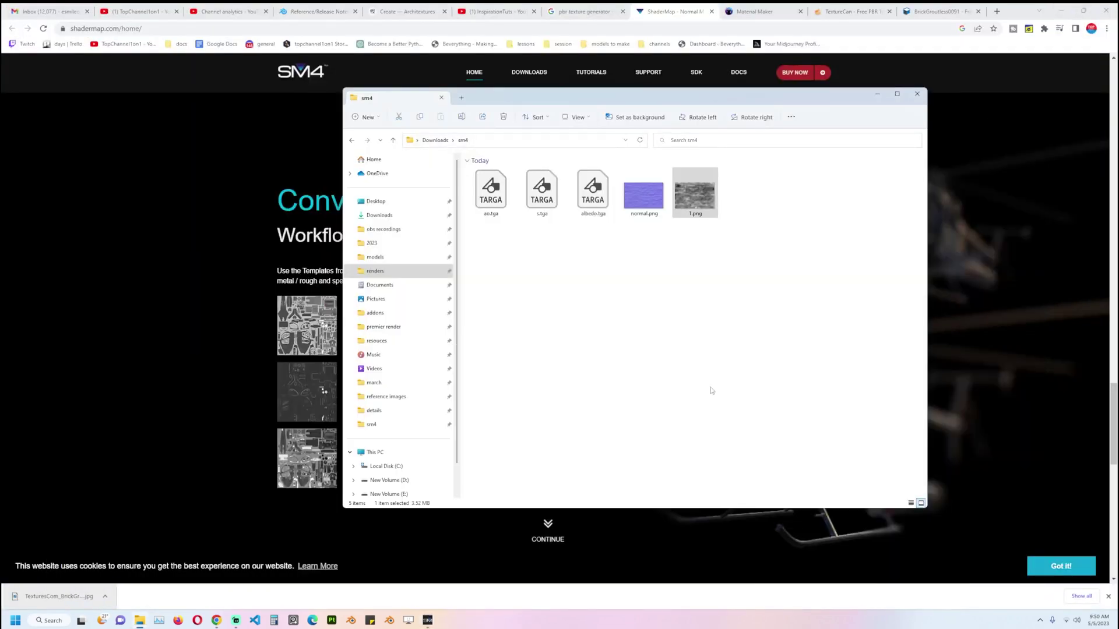
left_click(389, 620)
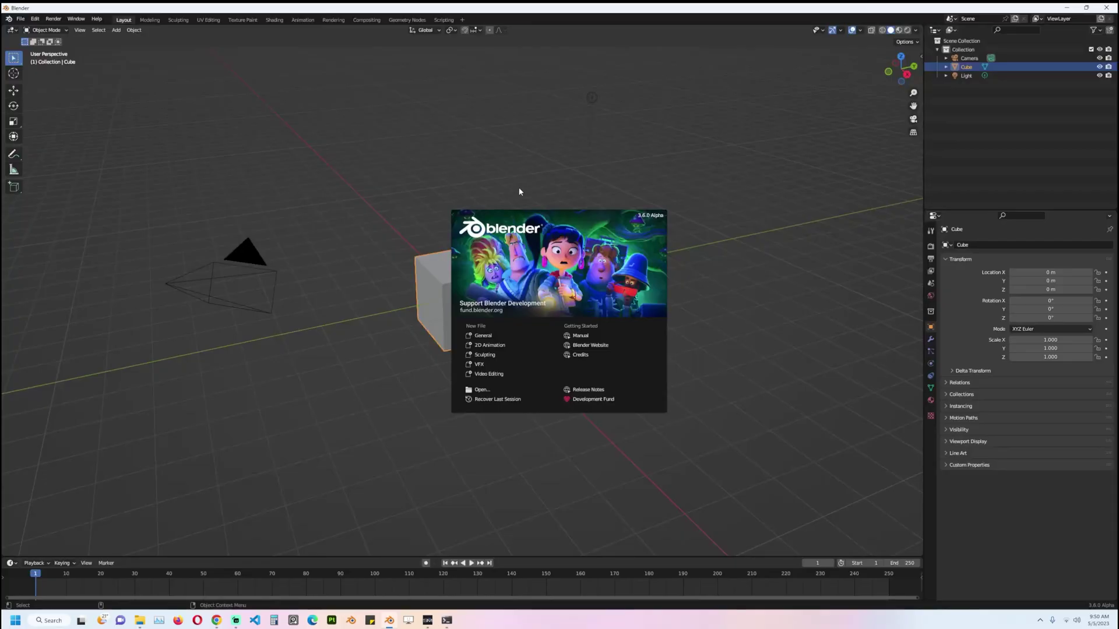
Replace the default cube with an open cylinder extruded from a mesh circle and shade it smooth.
left_click(519, 188)
key("Delete")
key("shift+a")
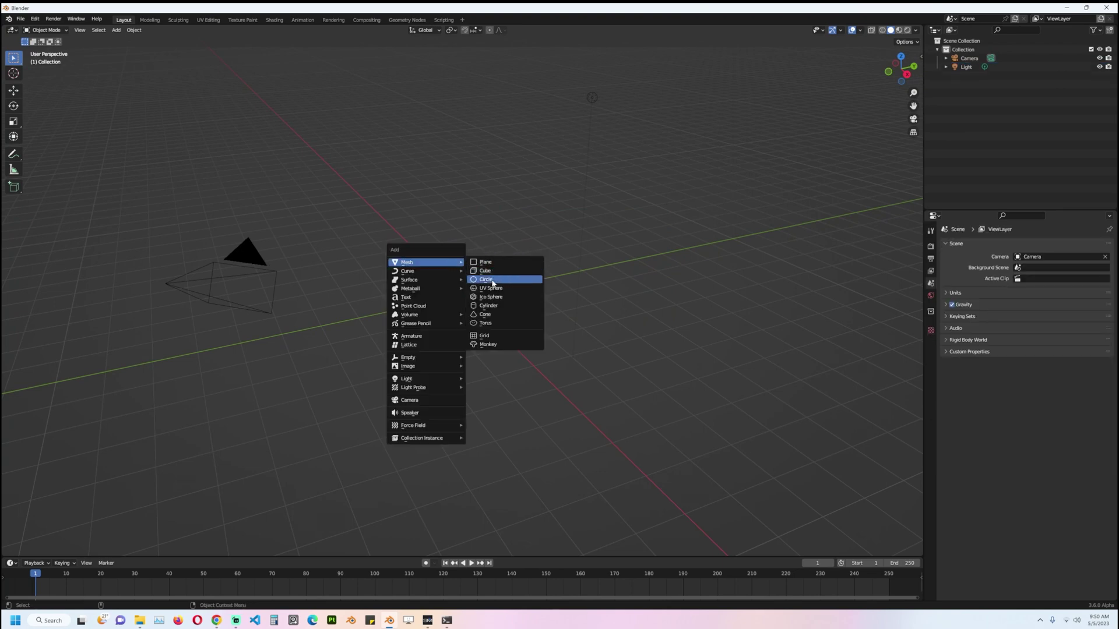
left_click(492, 283)
middle_click_drag(492, 283, 577, 264)
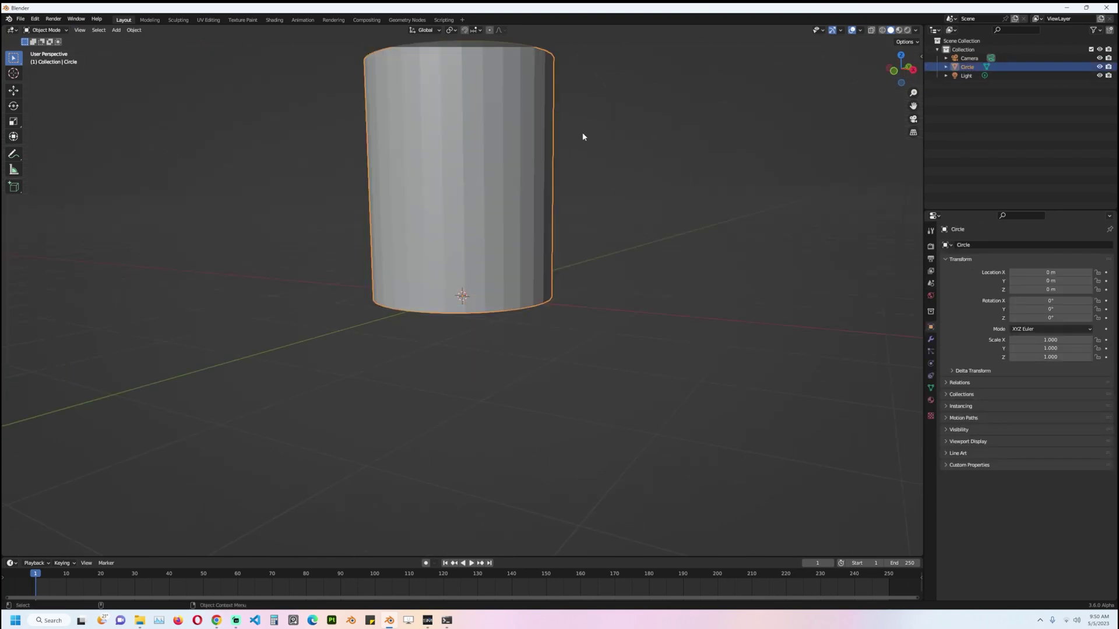
right_click(582, 138)
left_click(586, 123)
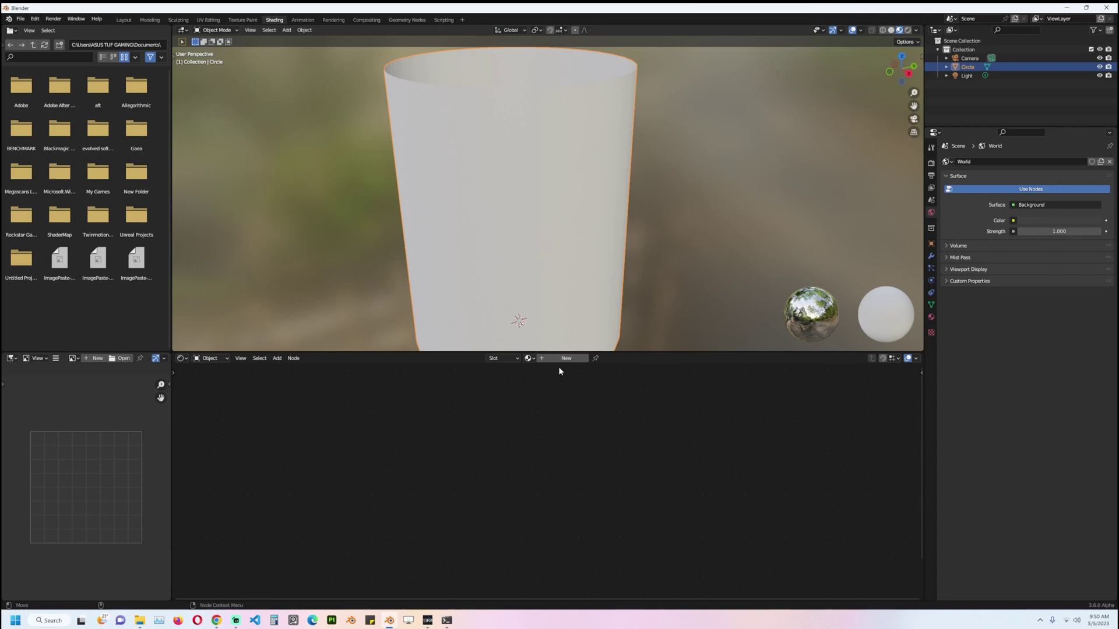
Give the cylinder a new material and bring the texture images from the sm4 folder into its shader nodes.
middle_click_drag(646, 444, 694, 469)
left_click(578, 401)
key("alt+Tab")
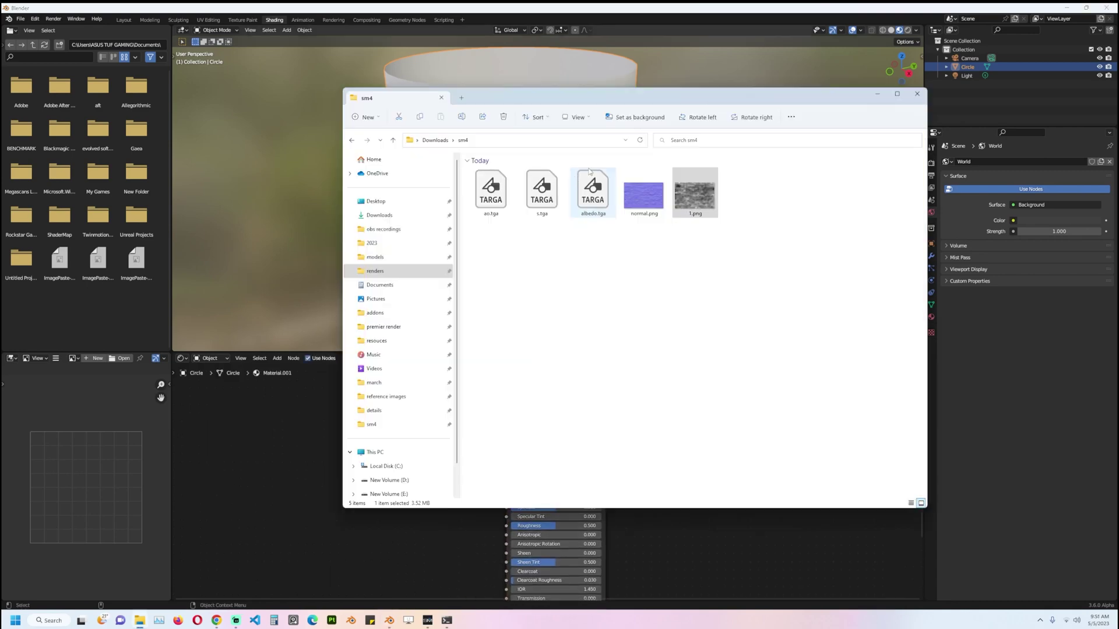
left_click_drag(486, 258, 245, 470)
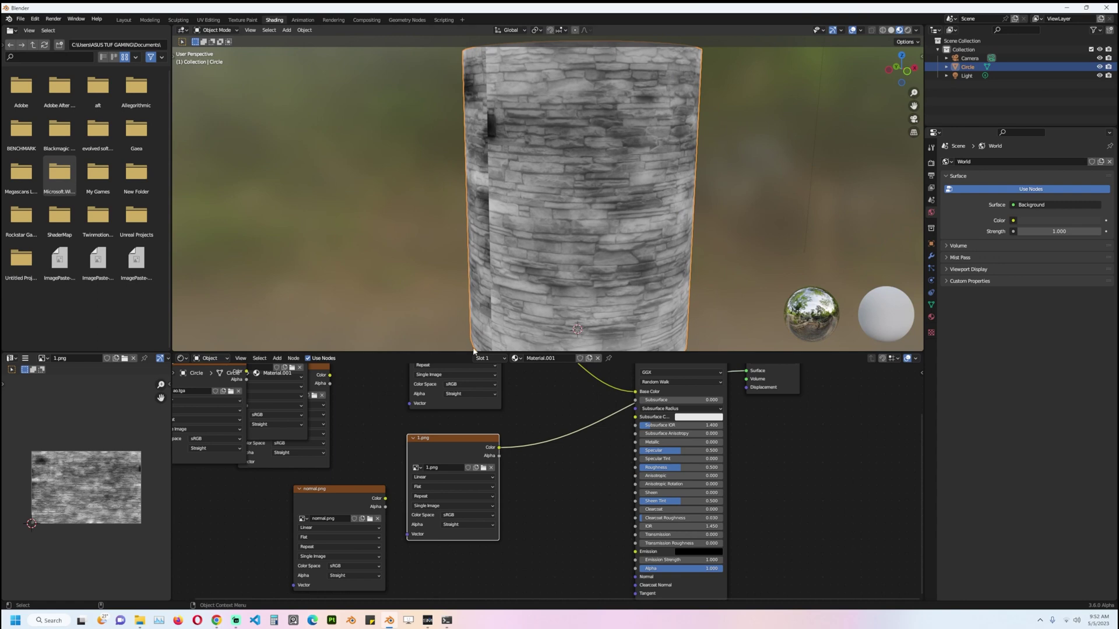
Move the 1.png image node past the Principled BSDF and shift the Material Output node away for more room.
scroll(513, 449, "down", 2)
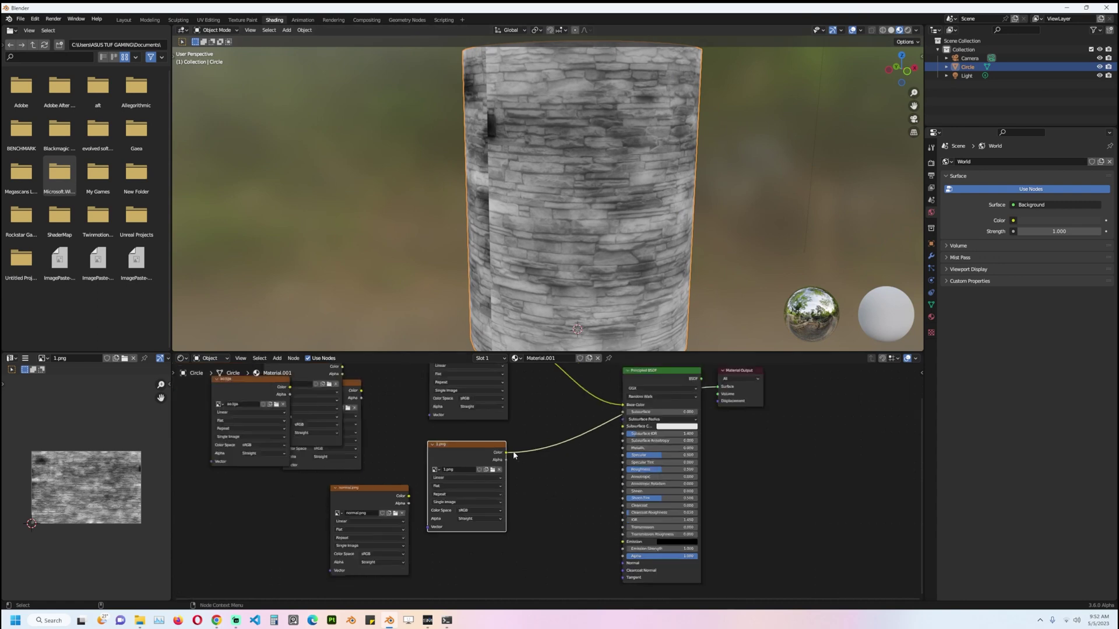
scroll(476, 477, "up", 1)
left_click_drag(491, 464, 778, 505)
middle_click_drag(775, 466, 544, 460)
left_click_drag(506, 376, 702, 391)
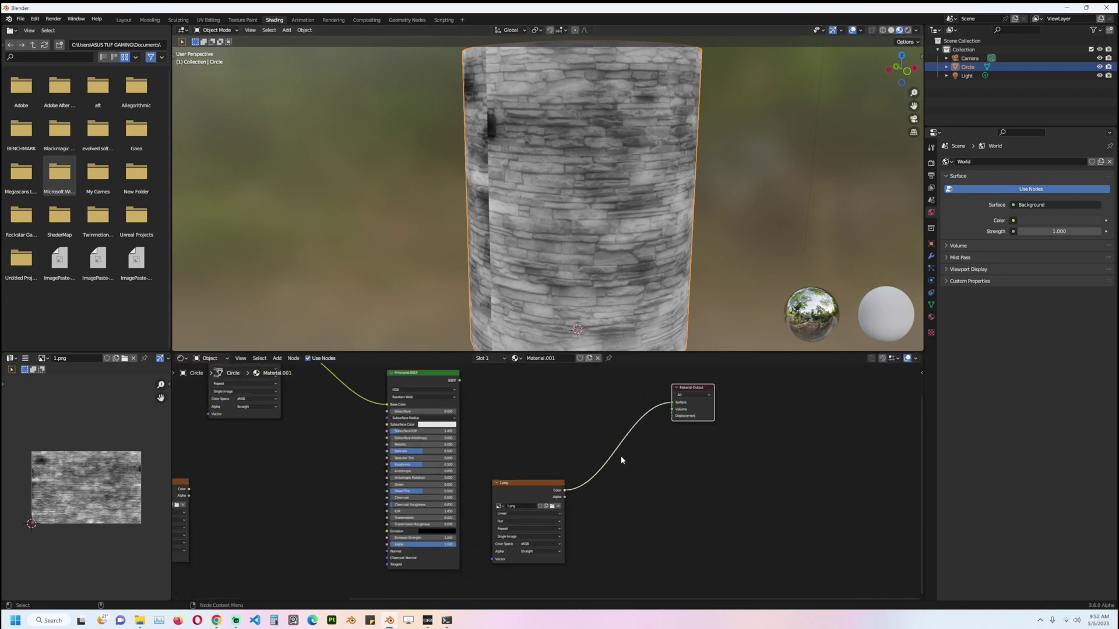
Detach 1.png from the Surface input and route its color through a new Displacement node's Height into the Material Output's Displacement.
left_click(670, 401)
left_click_drag(668, 424, 676, 442)
key("shift+a")
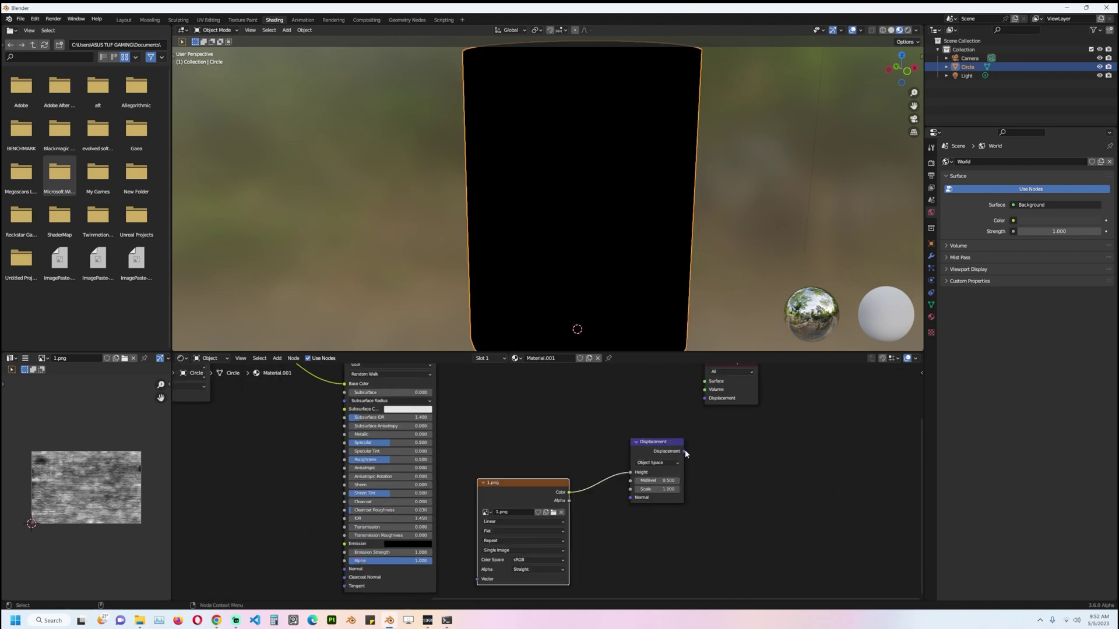
left_click_drag(684, 452, 705, 398)
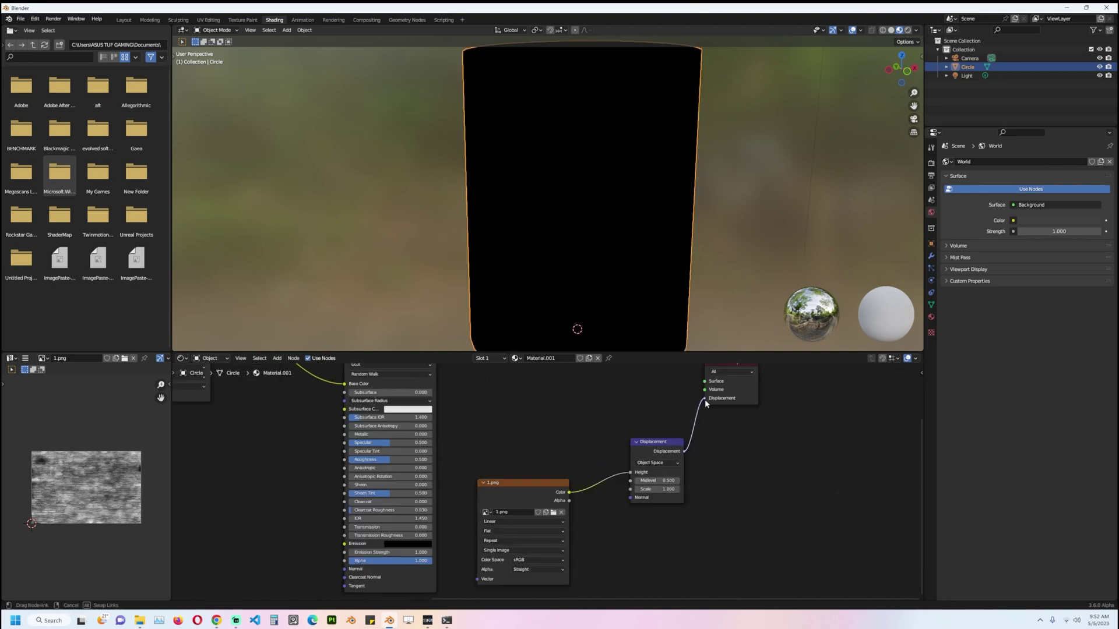
middle_click_drag(704, 398, 720, 427)
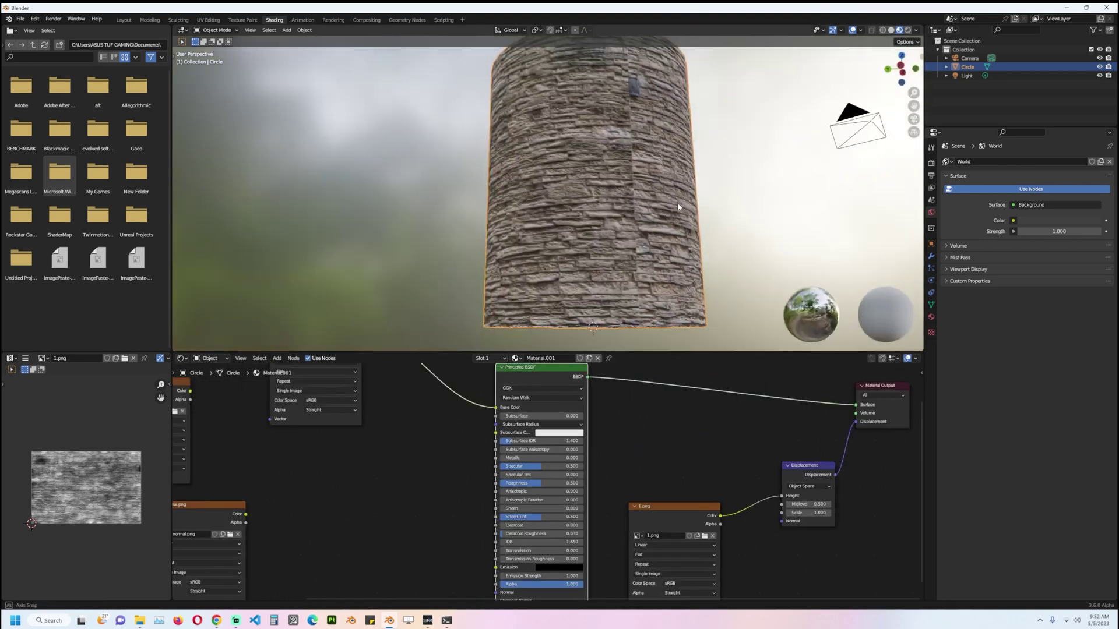
Route normal.png's color through a new Normal Map node into the Principled BSDF's Normal, using Non-Color for the image.
middle_click_drag(677, 202, 596, 219)
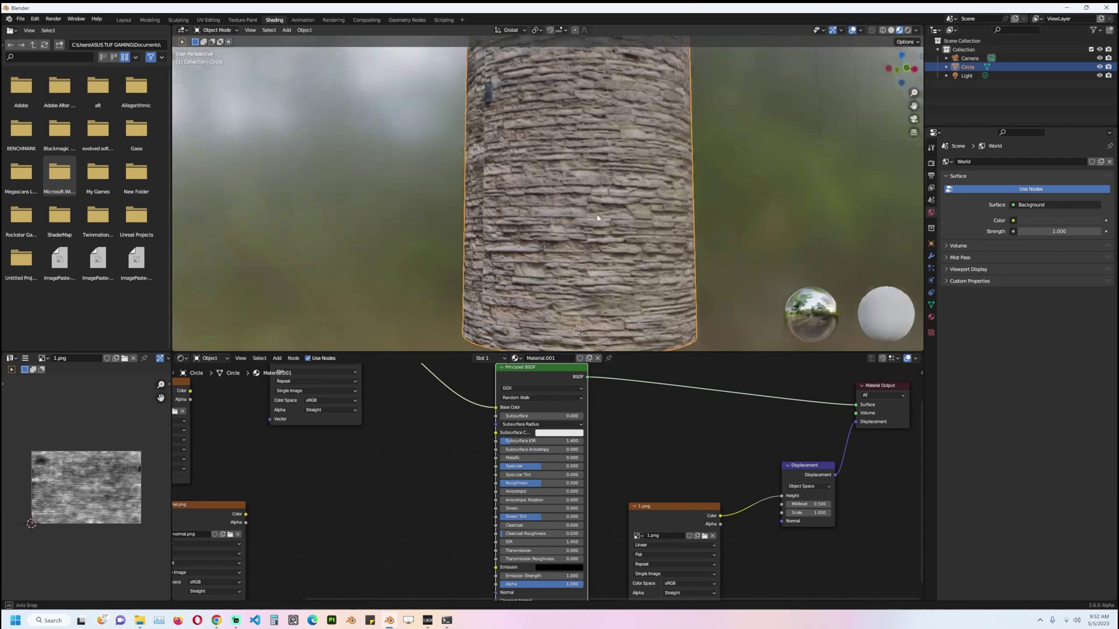
scroll(596, 219, "up", 1)
middle_click_drag(365, 489, 419, 456)
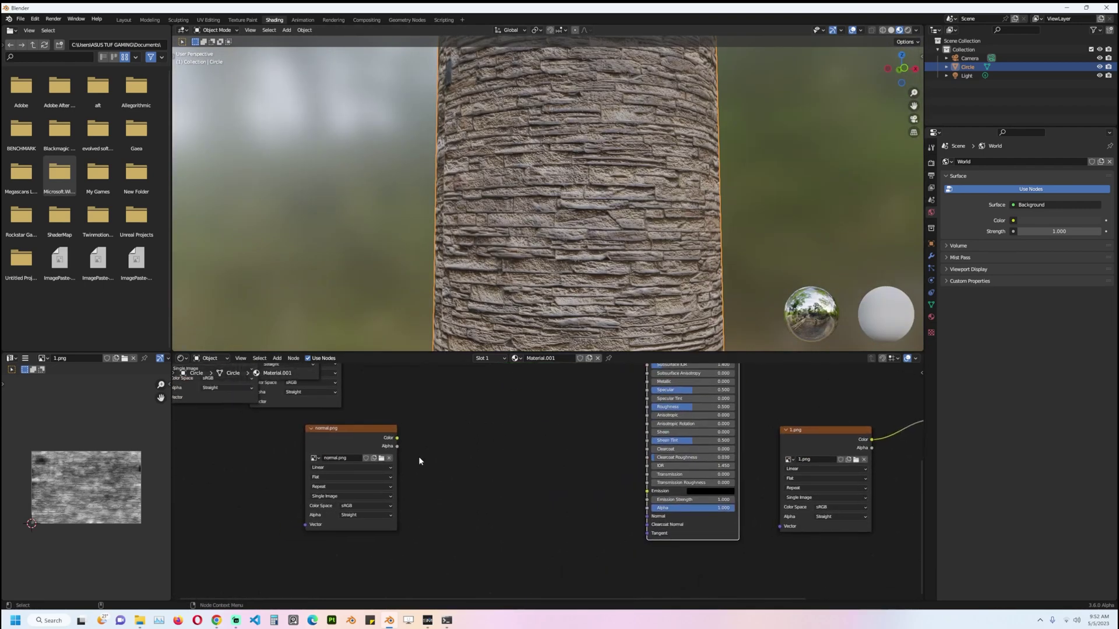
left_click_drag(368, 435, 291, 463)
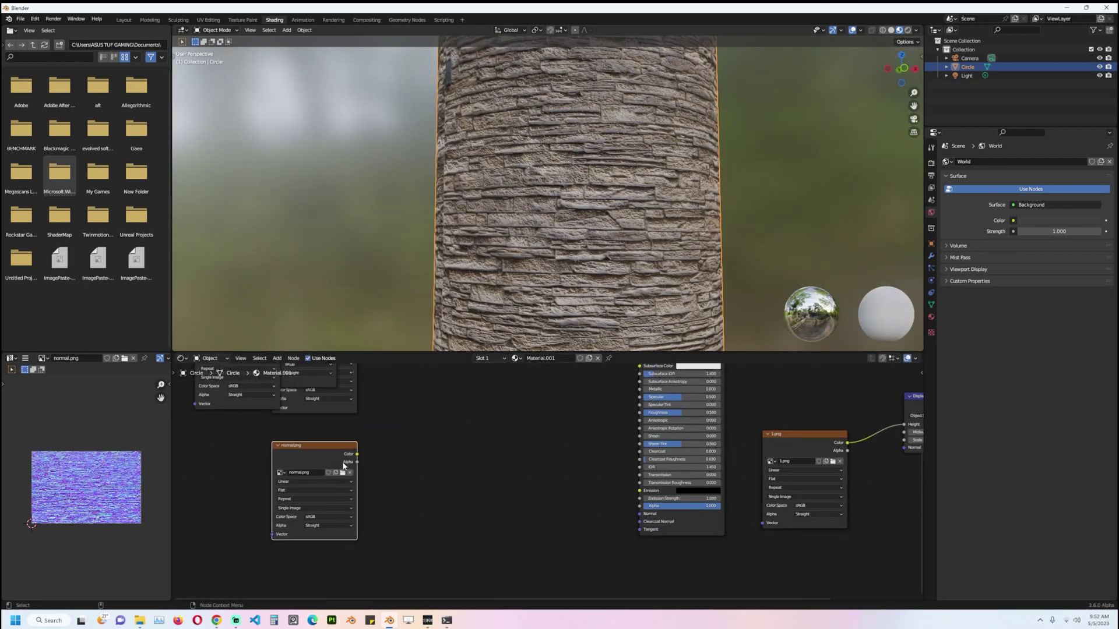
scroll(344, 465, "up", 1)
key("shift+a")
left_click(358, 452)
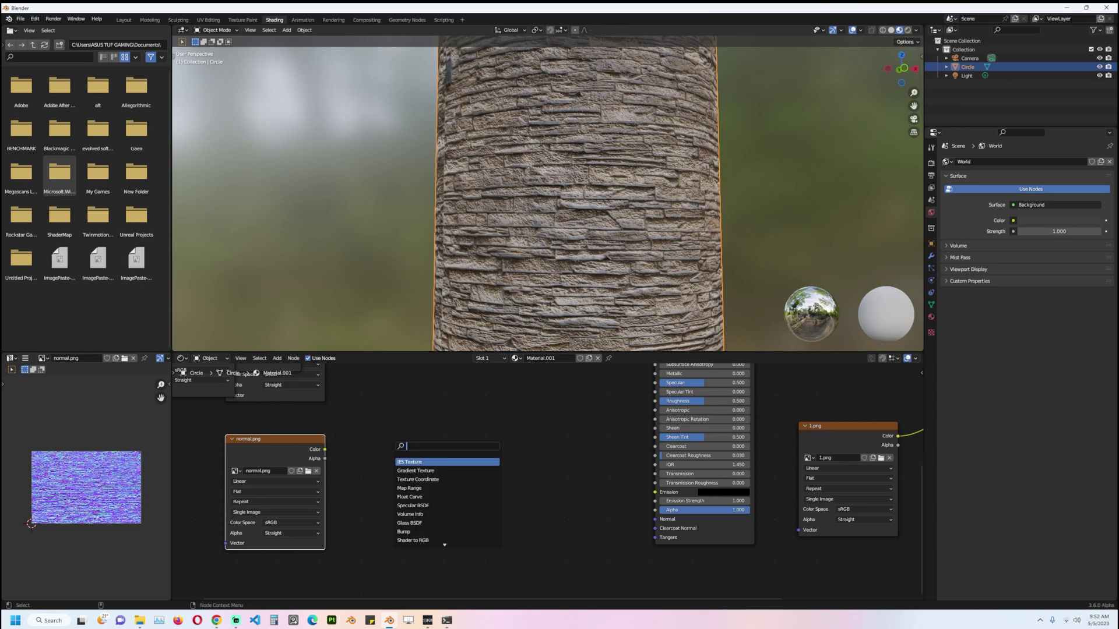
type("normal map")
key("Return")
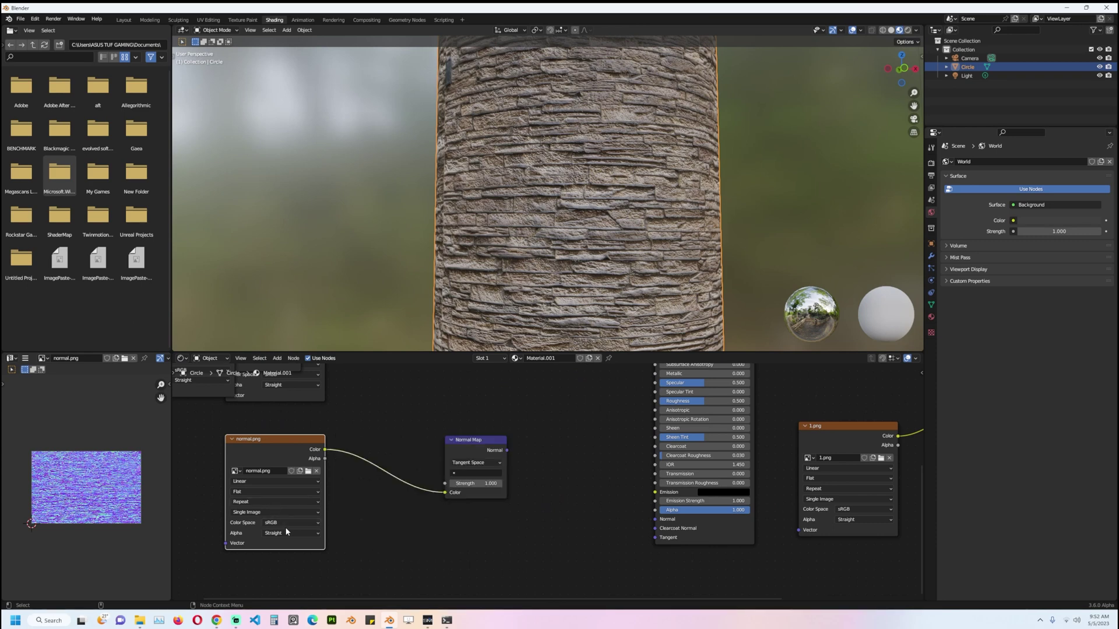
left_click(287, 524)
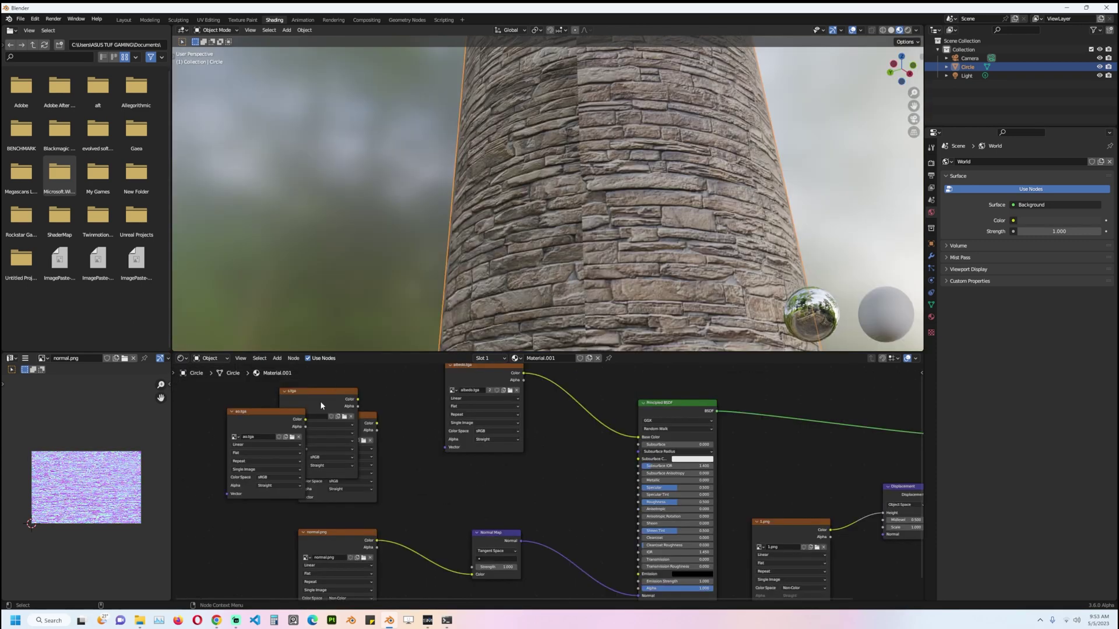
Move the s.tga image node clear of its neighbours and preview it alone on the cylinder.
left_click_drag(321, 405, 421, 448)
left_click(422, 451, "ctrl+shift")
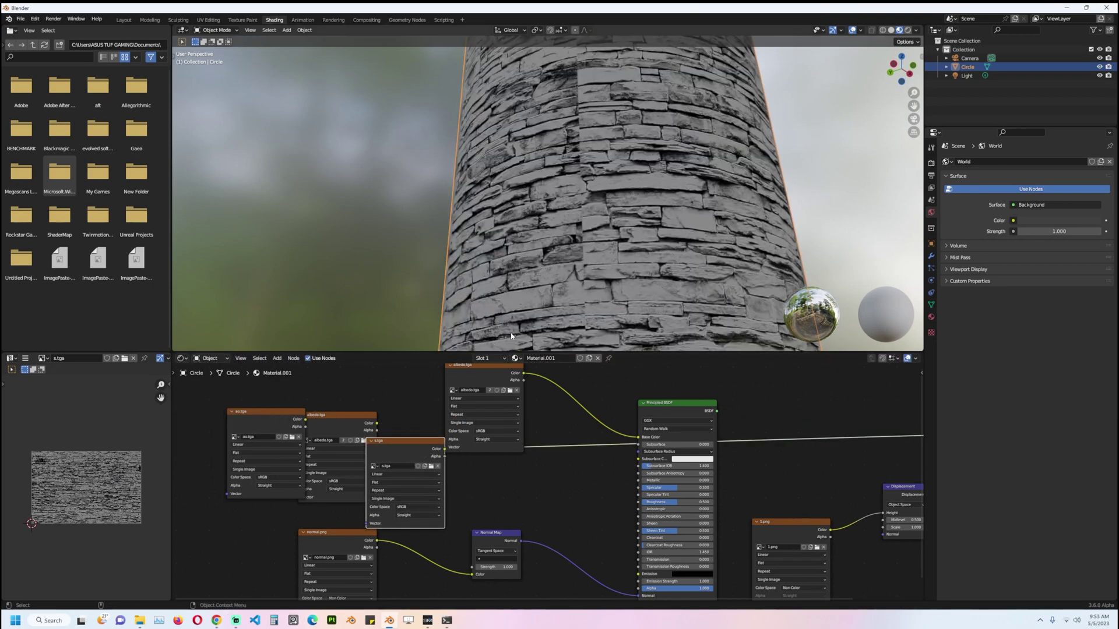
middle_click_drag(663, 186, 608, 214)
middle_click_drag(441, 421, 464, 460)
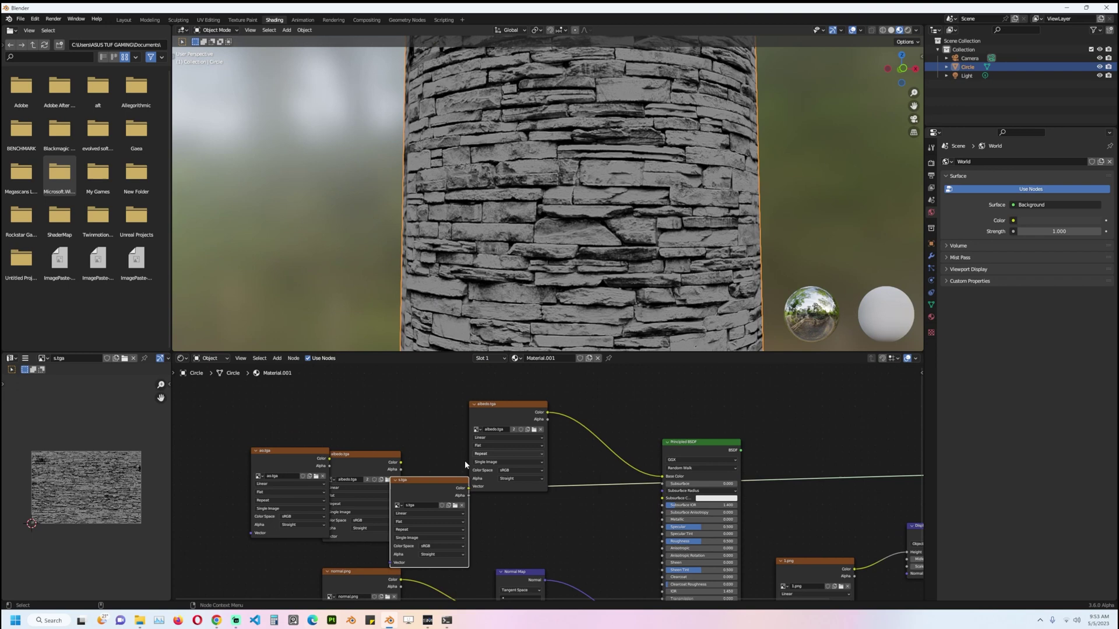
Combine the two textures in a Mix node set to Multiply, with albedo.tga in A and s.tga in B.
left_click_drag(436, 480, 422, 388)
left_click(454, 392)
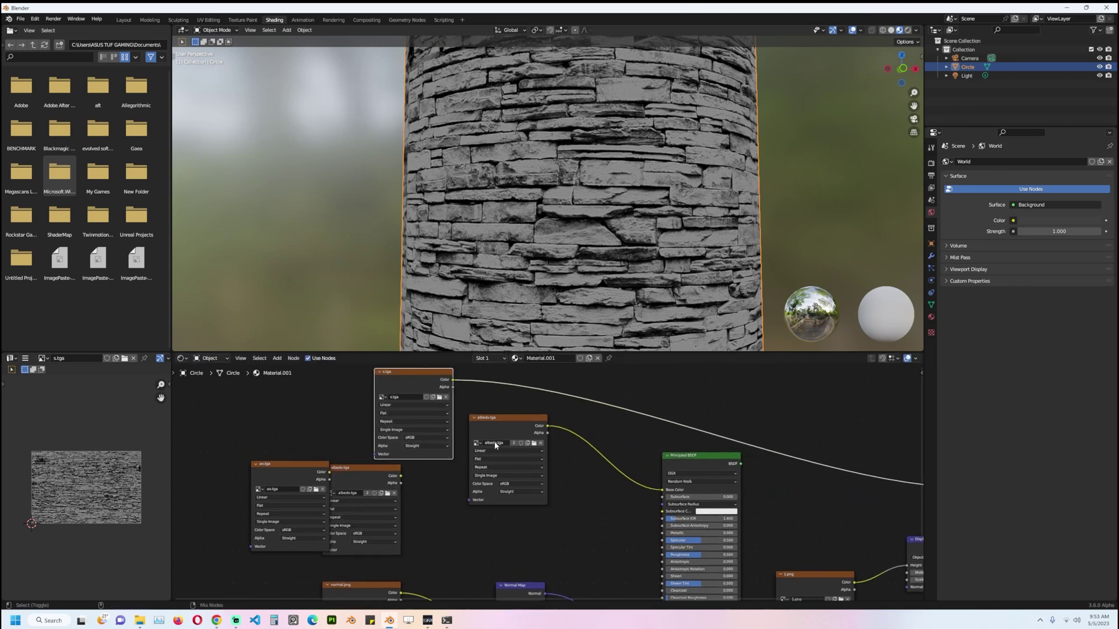
right_click_drag(453, 393, 513, 434, "ctrl+shift")
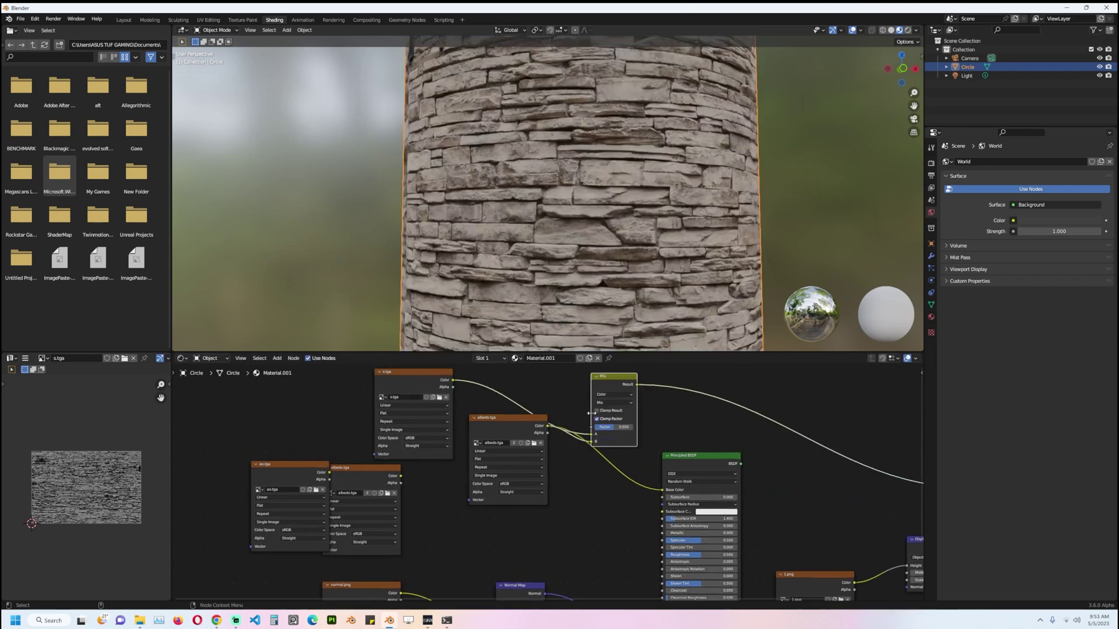
left_click_drag(620, 379, 636, 371)
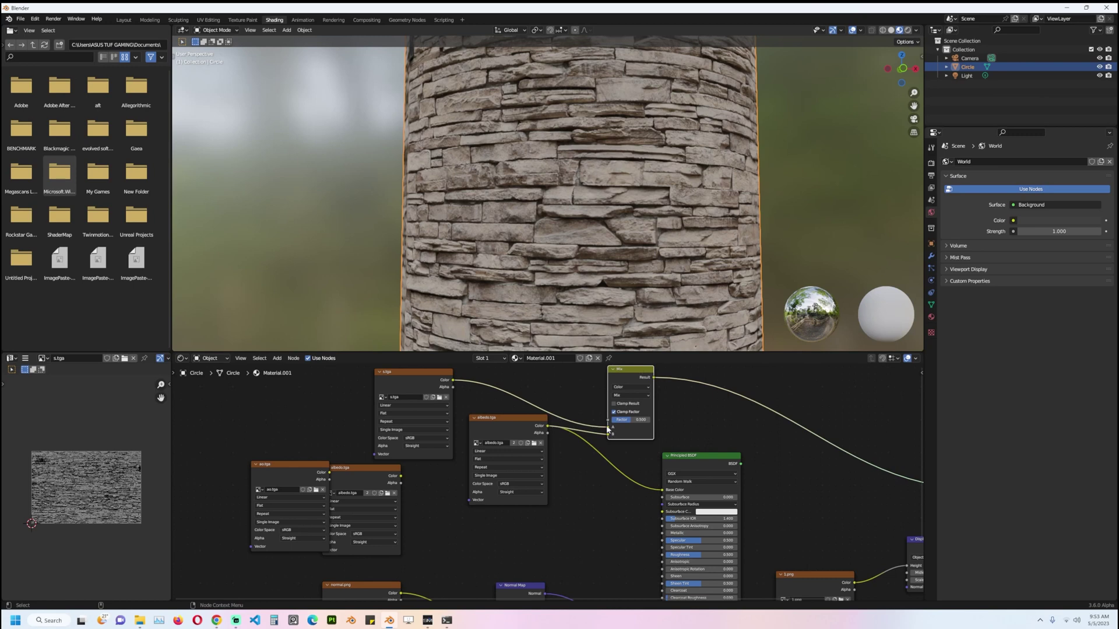
left_click_drag(608, 430, 606, 434)
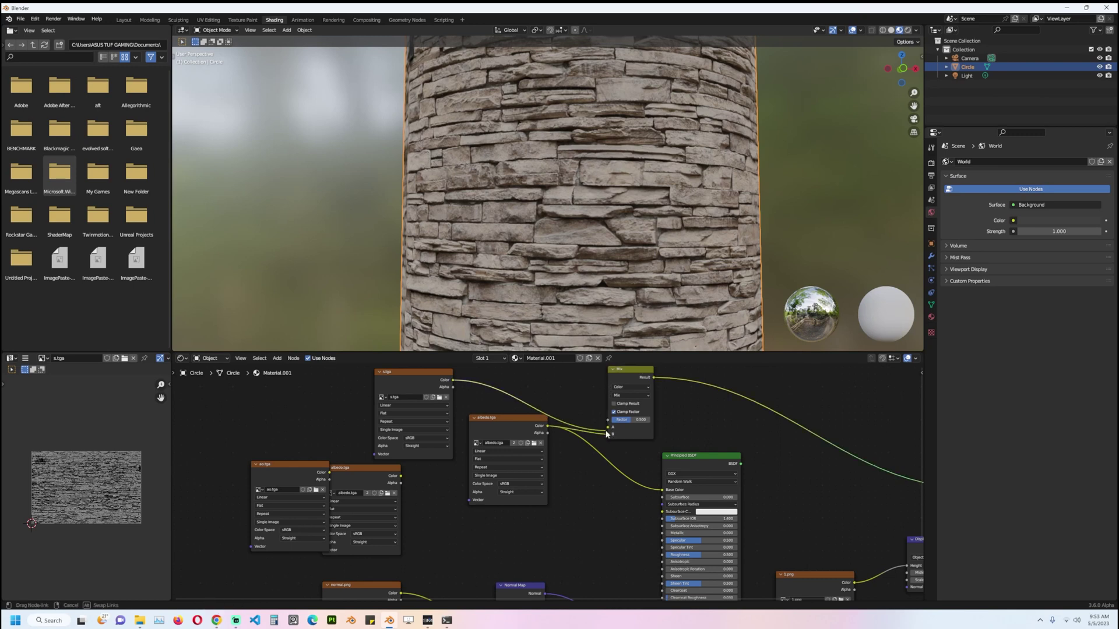
left_click(637, 393)
left_click(635, 415)
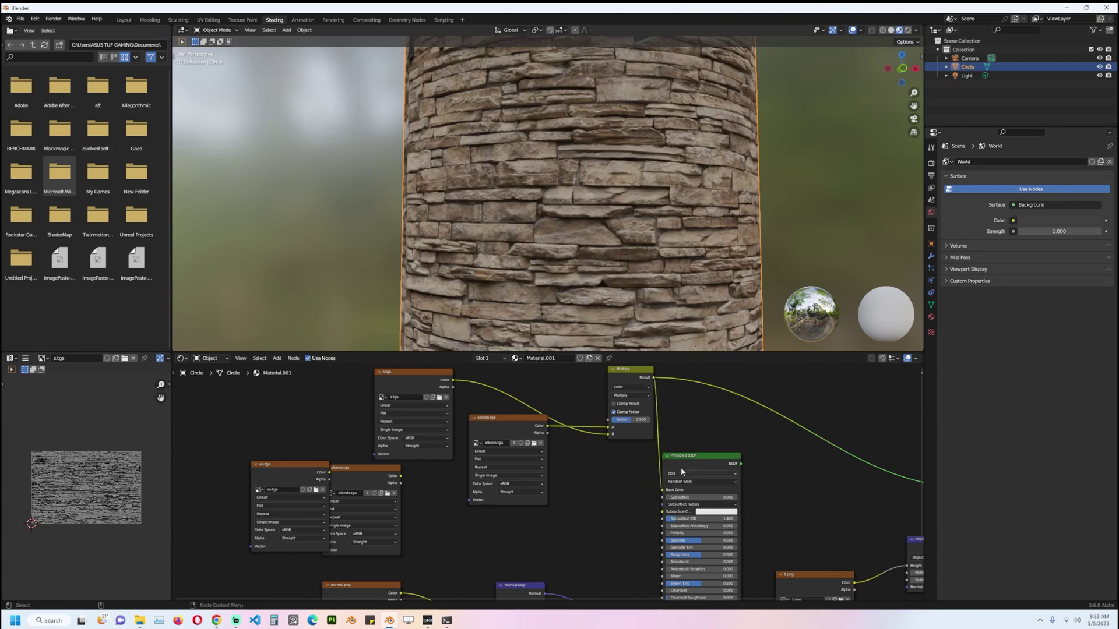
Send the Principled BSDF back to the material output and adjust the factor of the Multiply node.
left_click(690, 461, "ctrl+shift")
mouse_move(639, 419)
left_mouse_down()
mouse_move(616, 420)
mouse_move(633, 420)
left_mouse_up()
scroll(628, 265, "down", 5)
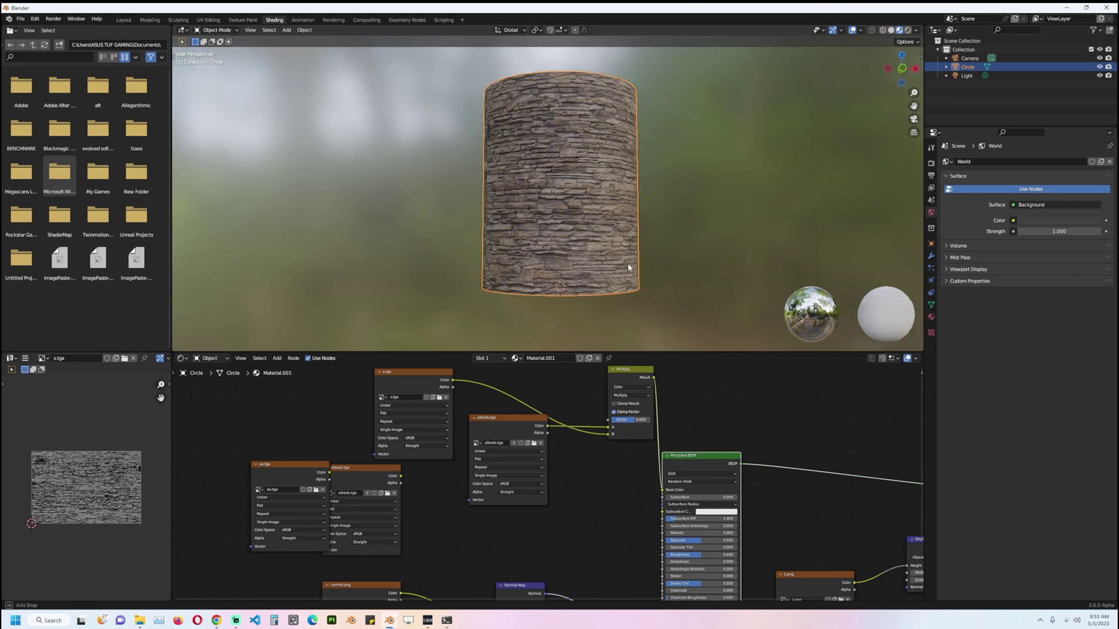
scroll(571, 267, "up", 3)
middle_click_drag(627, 264, 690, 267)
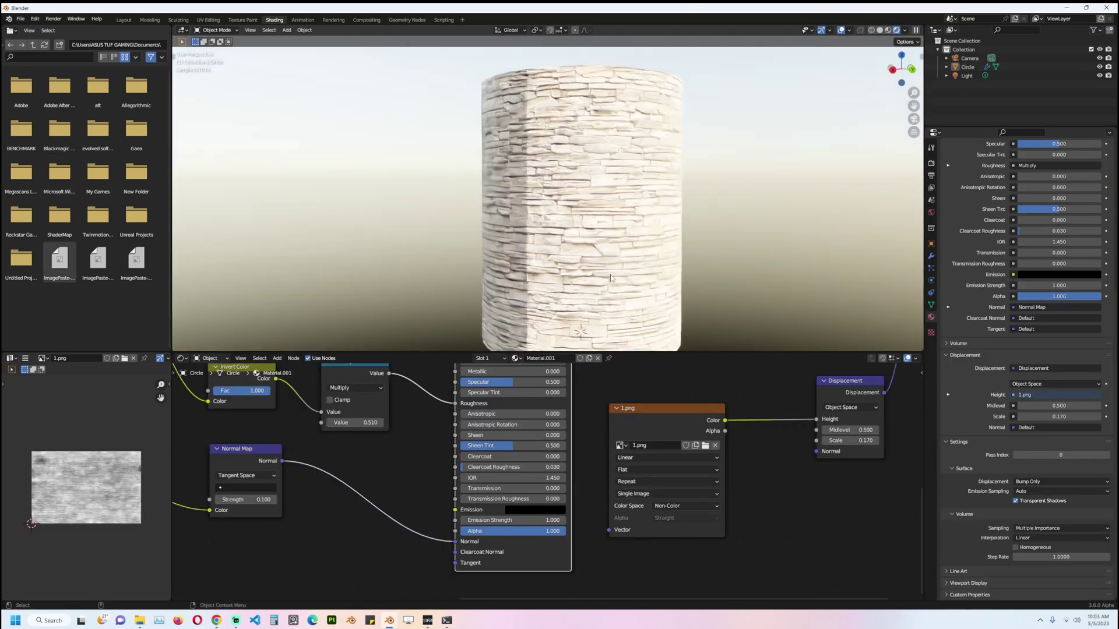
Set the material's surface displacement method to Displacement Only and open the method choices again.
middle_click_drag(648, 293, 643, 279, "shift")
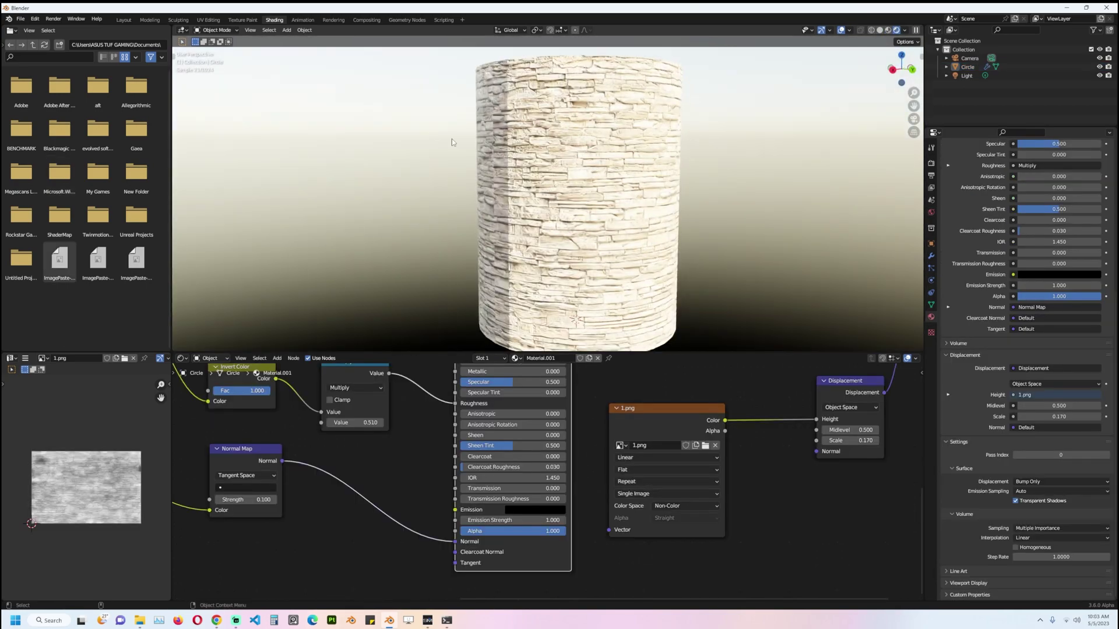
scroll(711, 427, "down", 2)
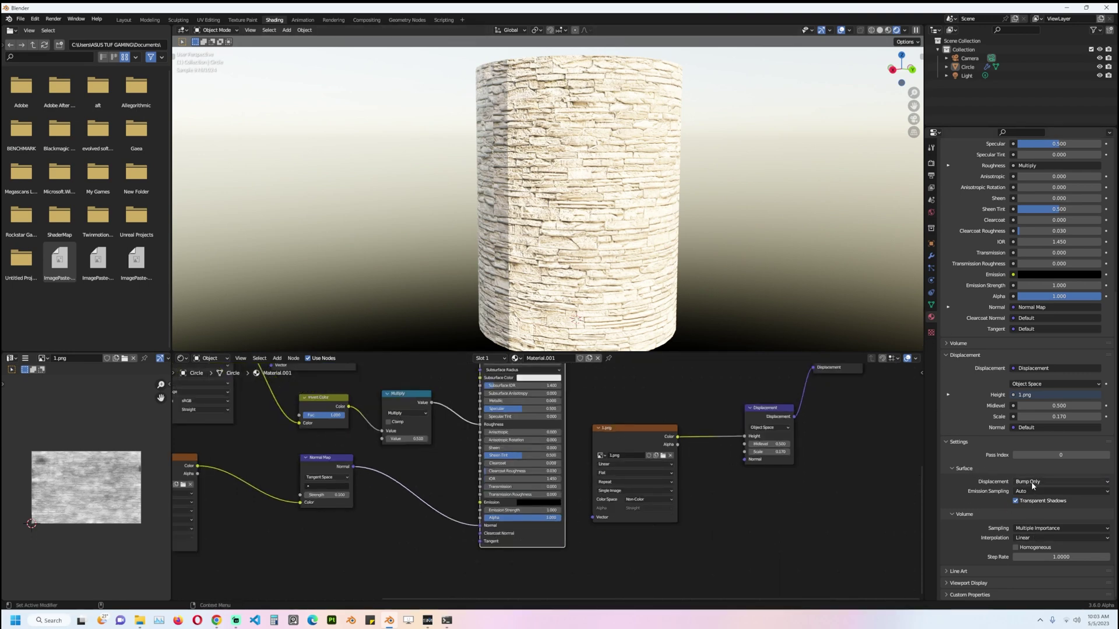
left_click(1033, 483)
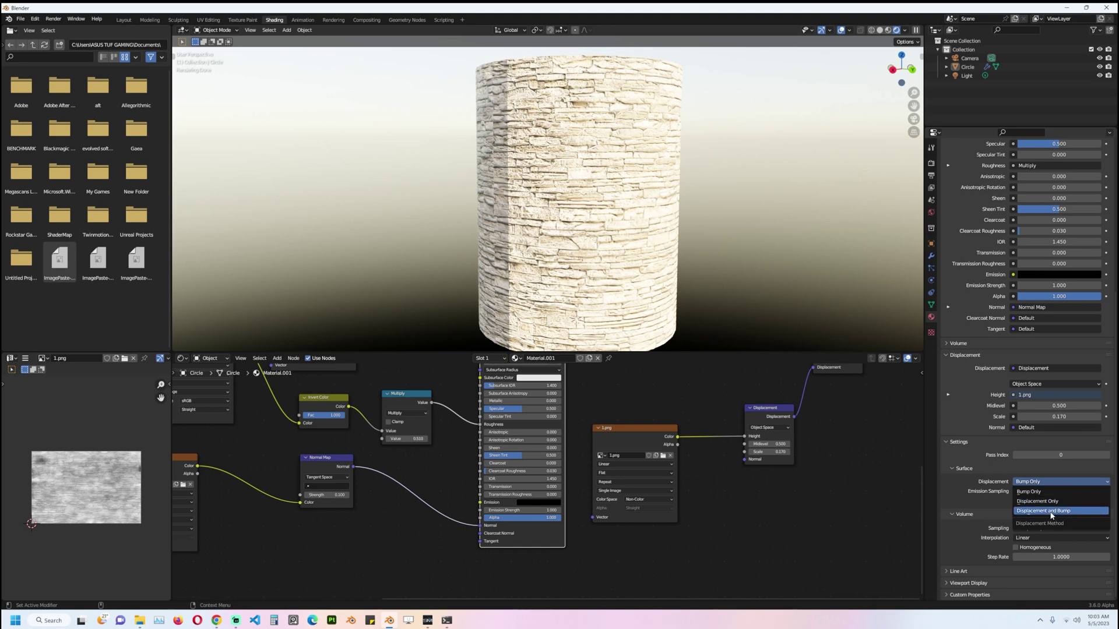
left_click(1057, 501)
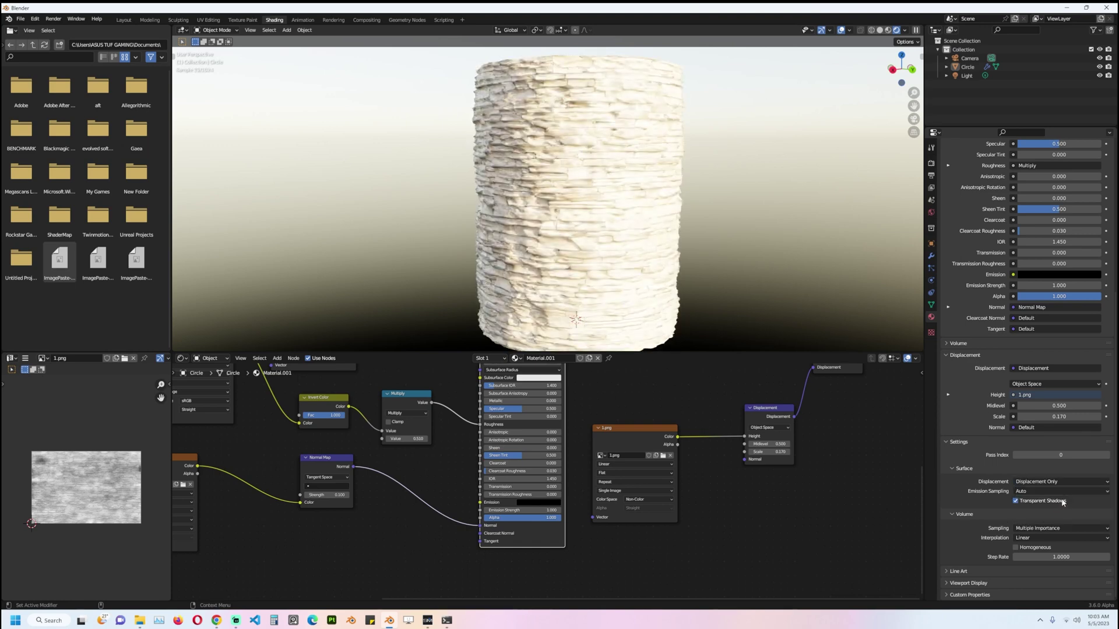
left_click(1066, 482)
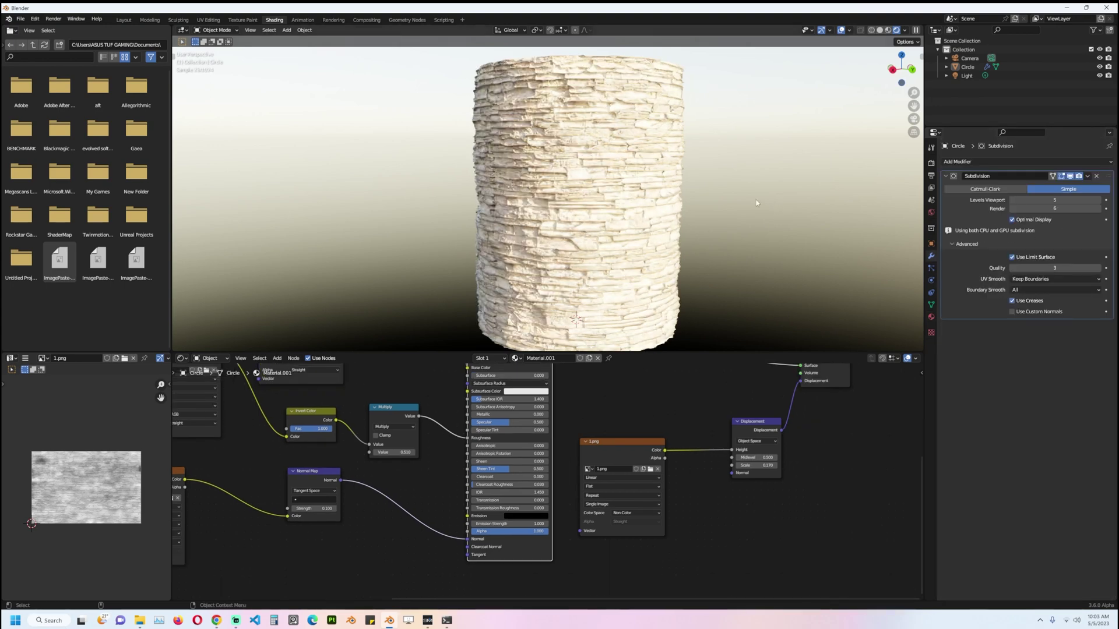
Add a Displace modifier to the cylinder and place it above the Subdivision modifier.
middle_click_drag(756, 201, 673, 231)
scroll(798, 195, "up", 1)
scroll(744, 239, "down", 1)
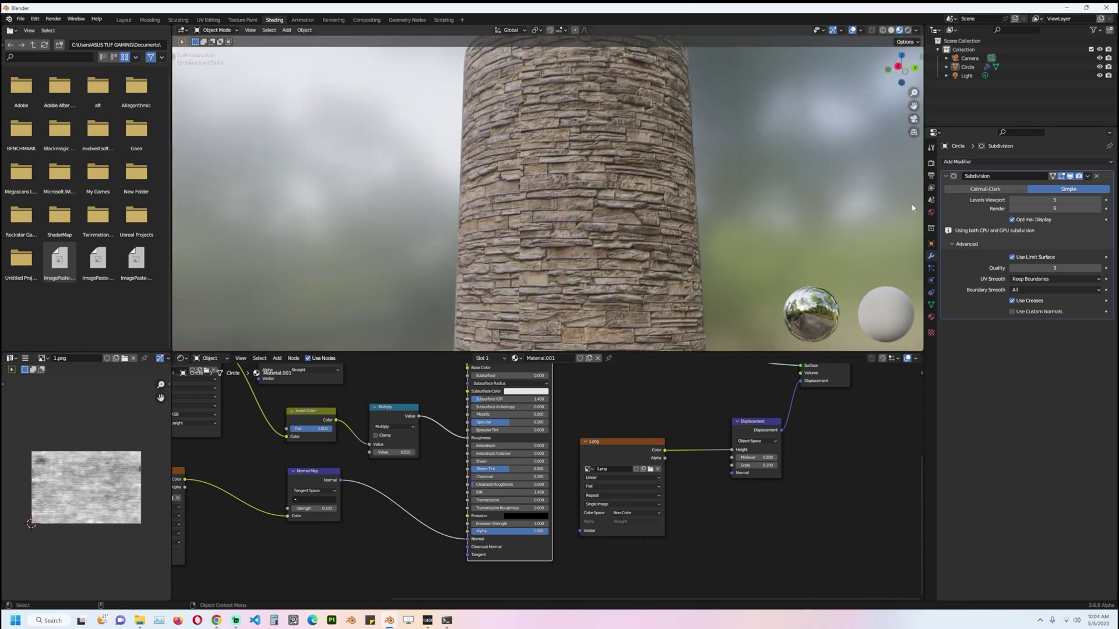
left_click(945, 177)
left_click(973, 163)
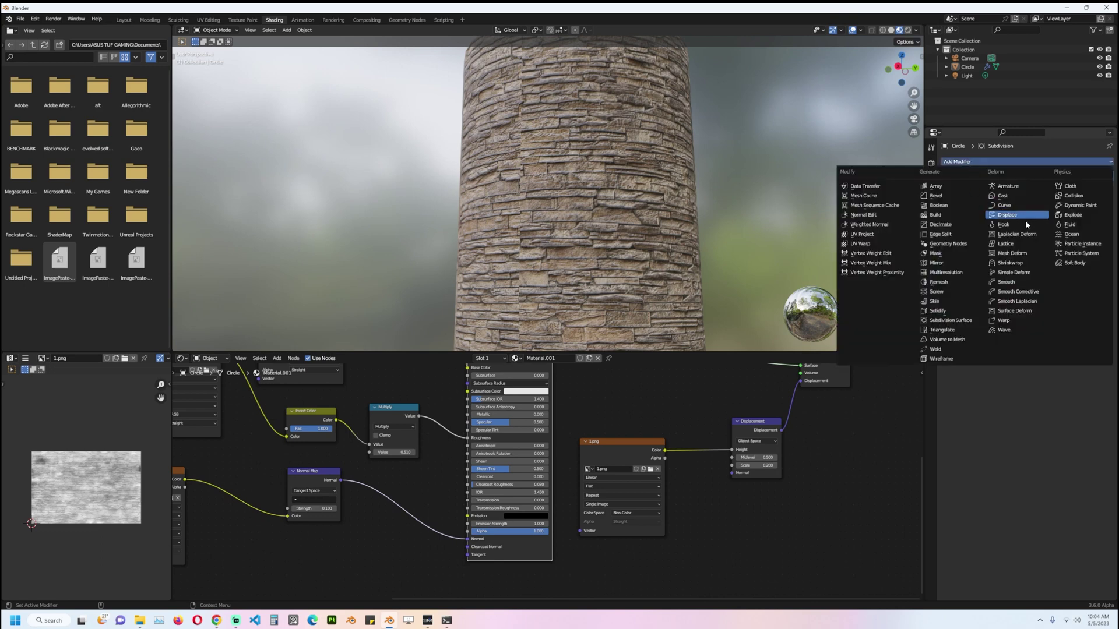
left_click(1019, 215)
left_click_drag(1101, 190, 1101, 179)
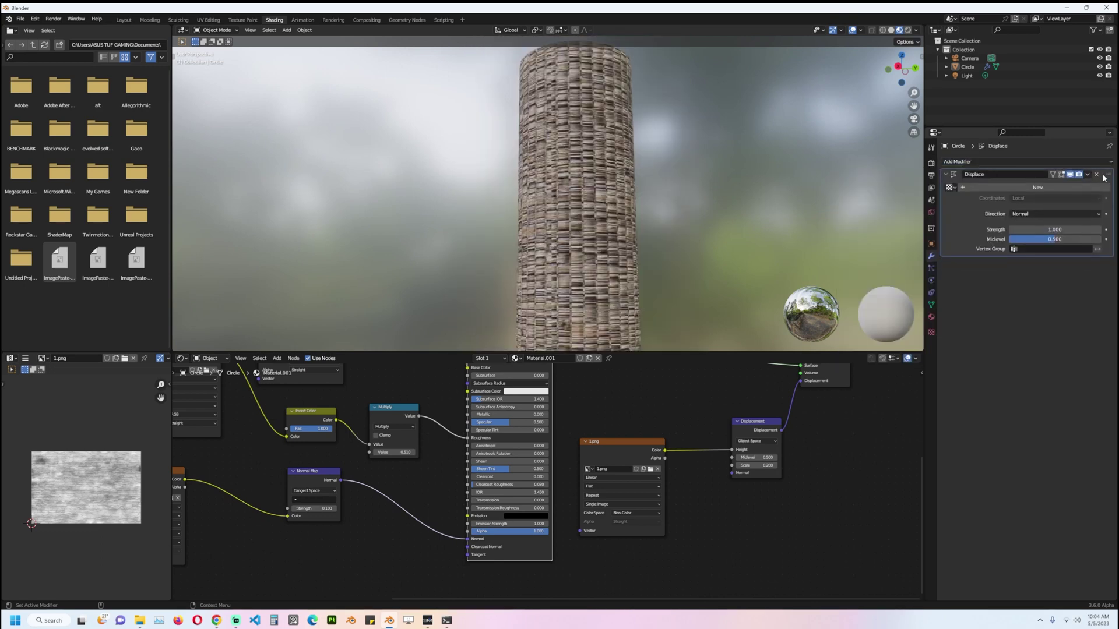
Give the Displace modifier a new texture that uses the 1.png image.
left_click(1041, 190)
left_click(1105, 191)
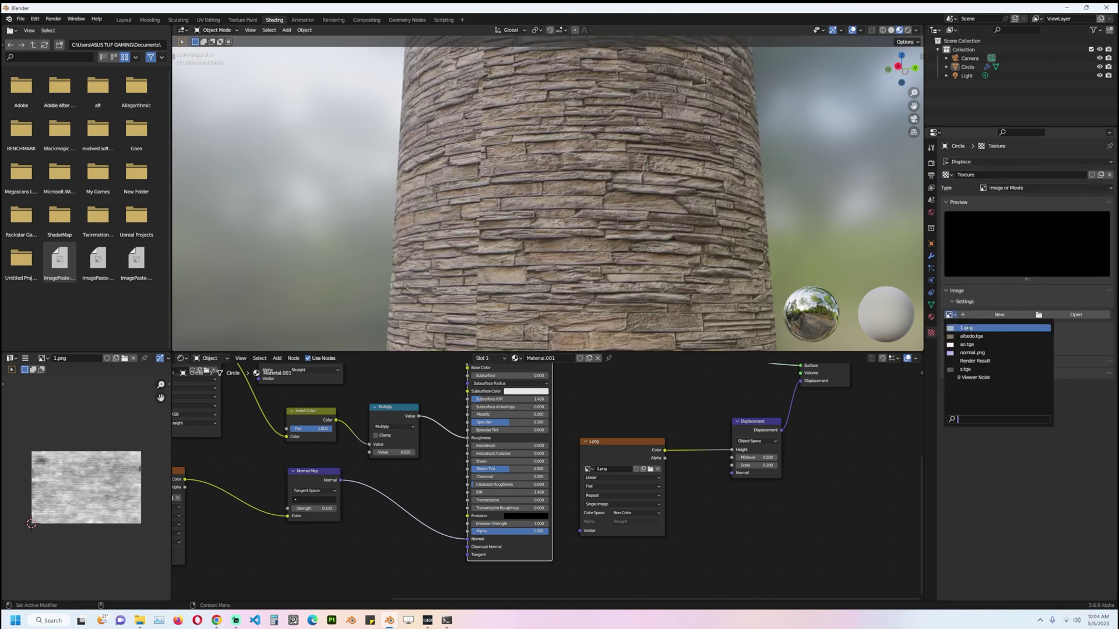
left_click(967, 328)
scroll(674, 213, "down", 3)
middle_click_drag(673, 213, 699, 263)
Set the Displace modifier's texture coordinates to UV and move the Subdivision modifier above it.
left_click(1041, 201)
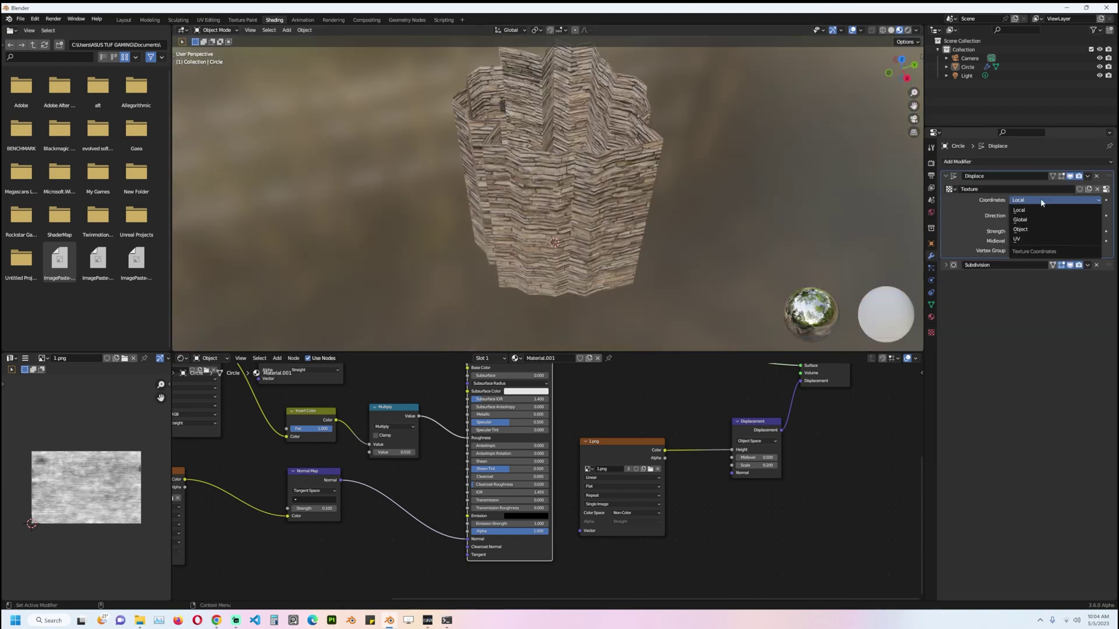
left_click(1032, 237)
middle_click_drag(775, 175, 665, 146)
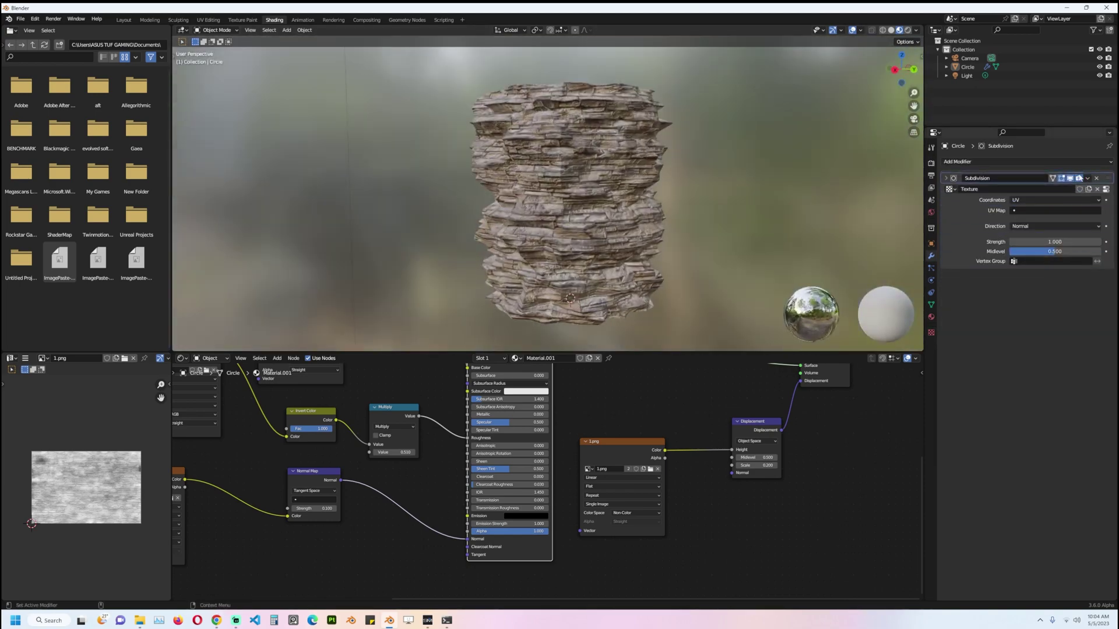
middle_click_drag(744, 158, 727, 182)
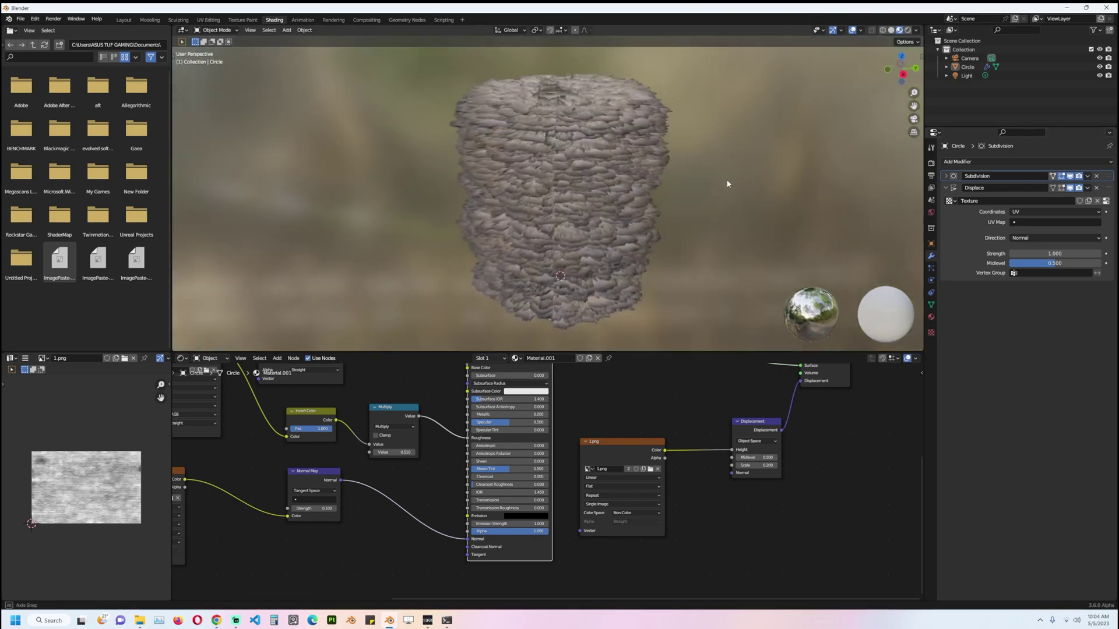
Briefly check the Subdivision modifier's settings and set the Displace strength to 1.
left_click(942, 176)
left_click(942, 176)
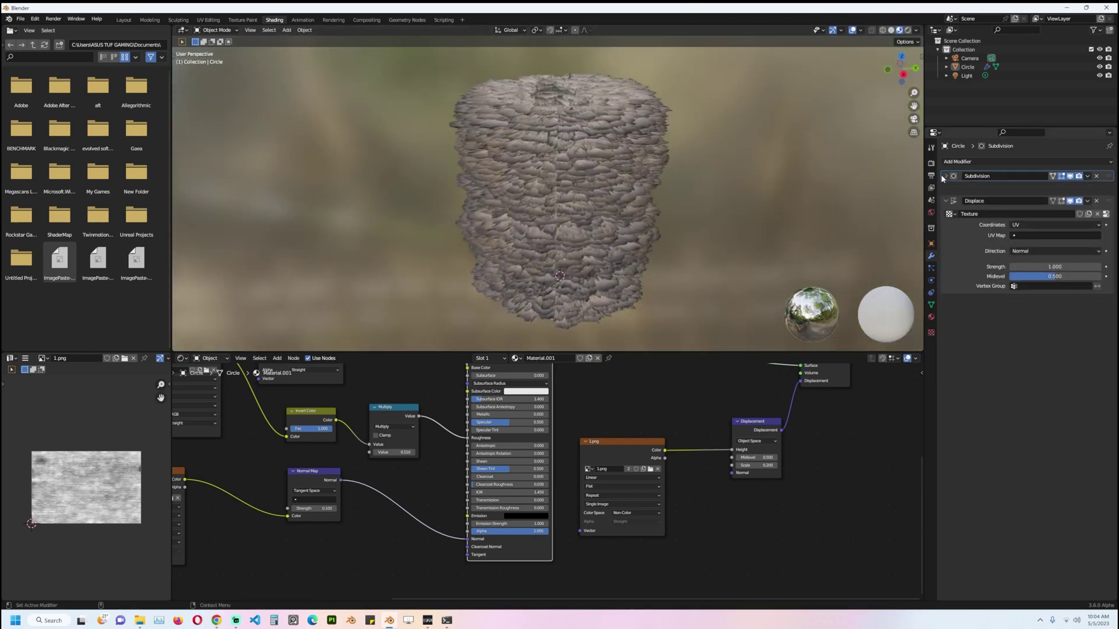
left_click(1036, 255)
type("1")
key("Return")
middle_click_drag(683, 147, 707, 105)
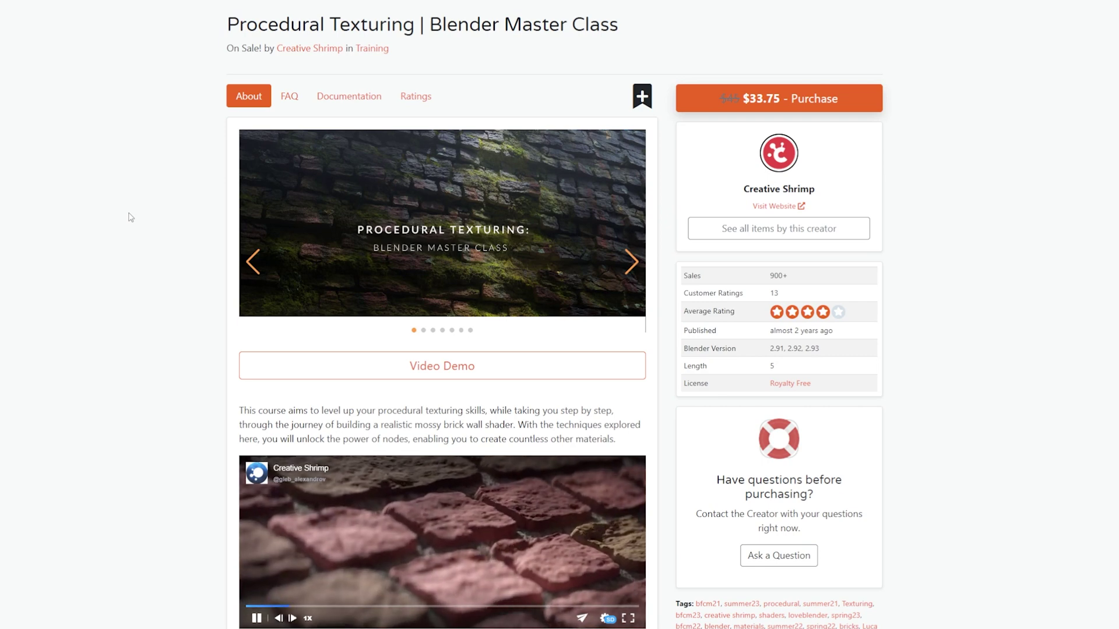
scroll(105, 261, "up", 2)
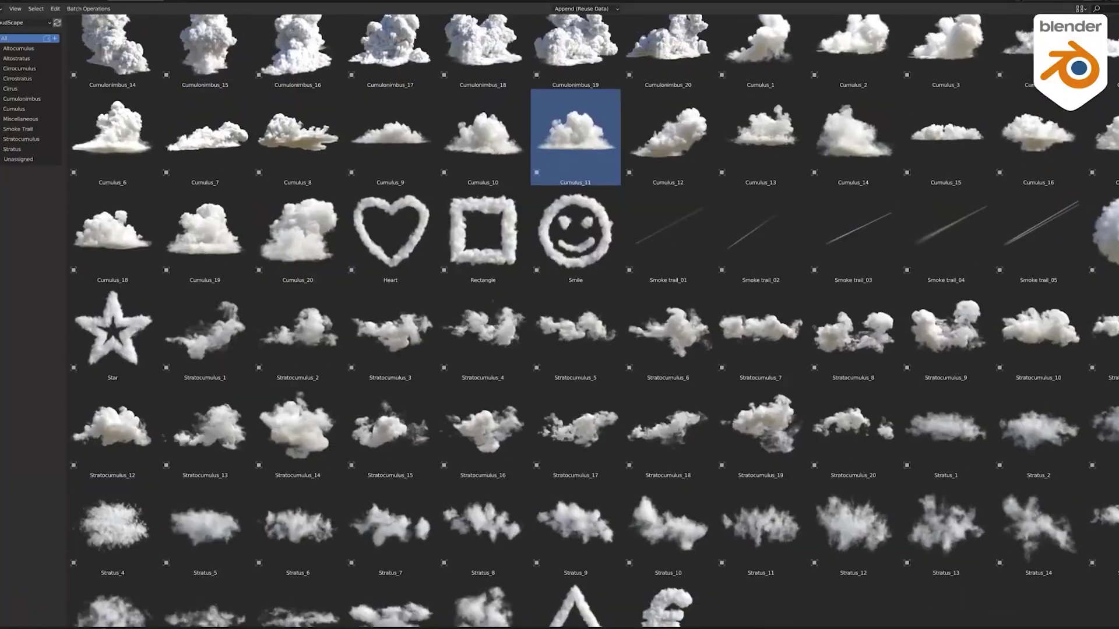
Place the Cumulus_6 cloud from the CloudScape asset library in the scene and display it in Rendered shading.
scroll(868, 326, "down", 2)
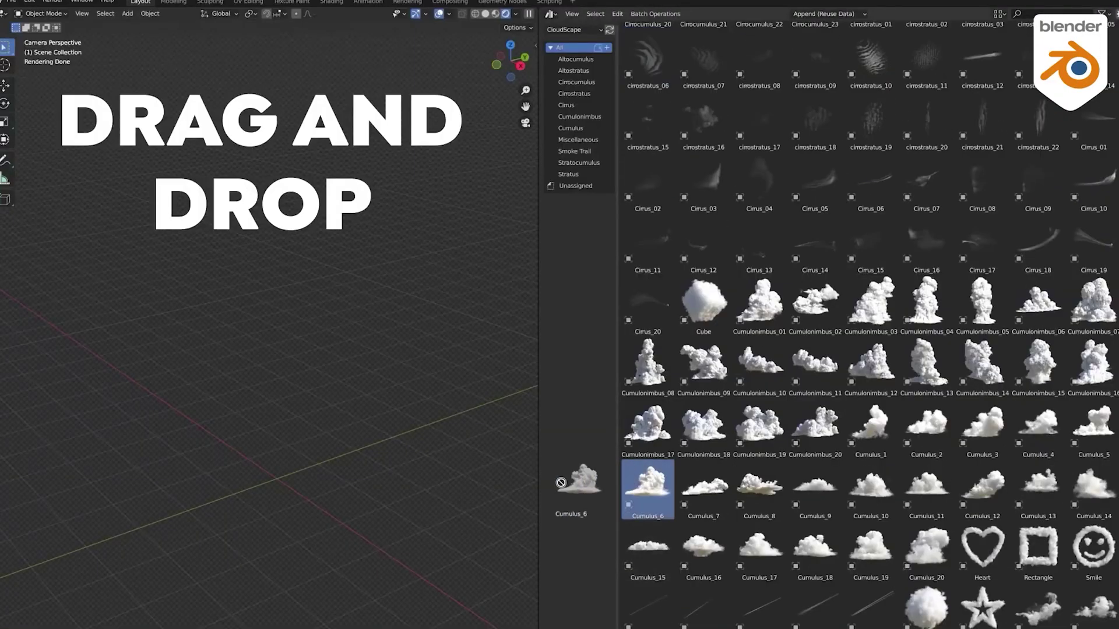
left_click_drag(279, 475, 277, 474)
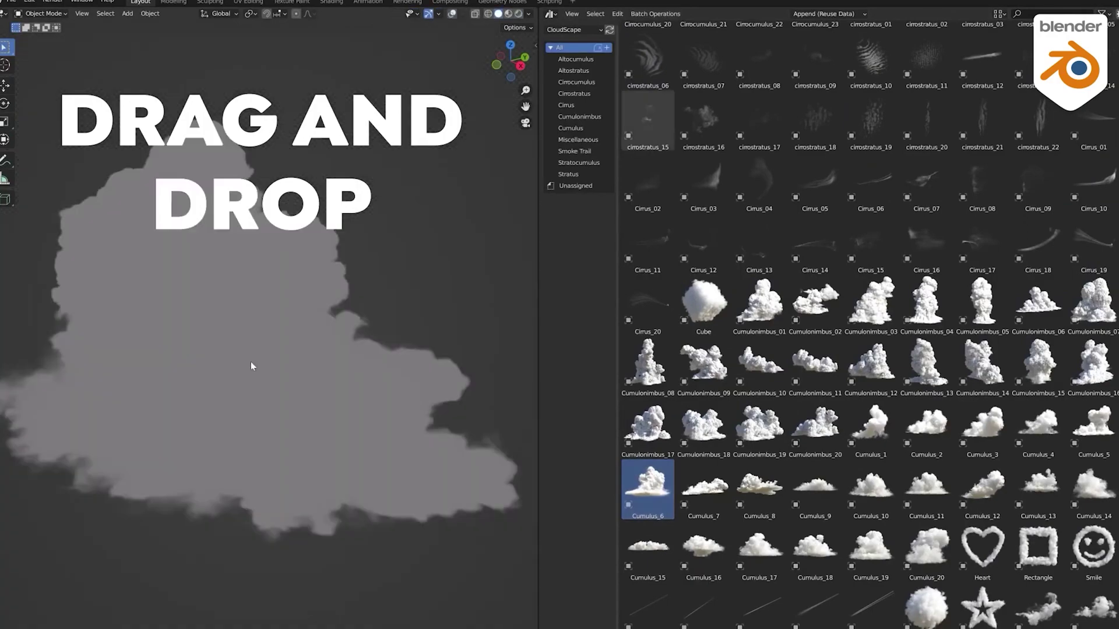
key("z")
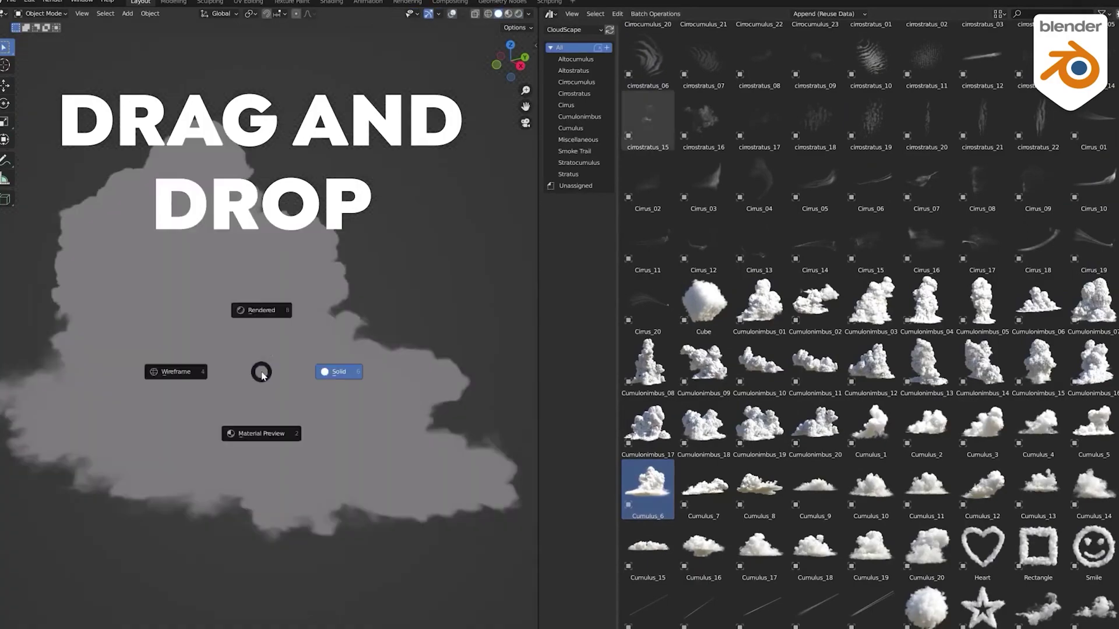
left_click(258, 310)
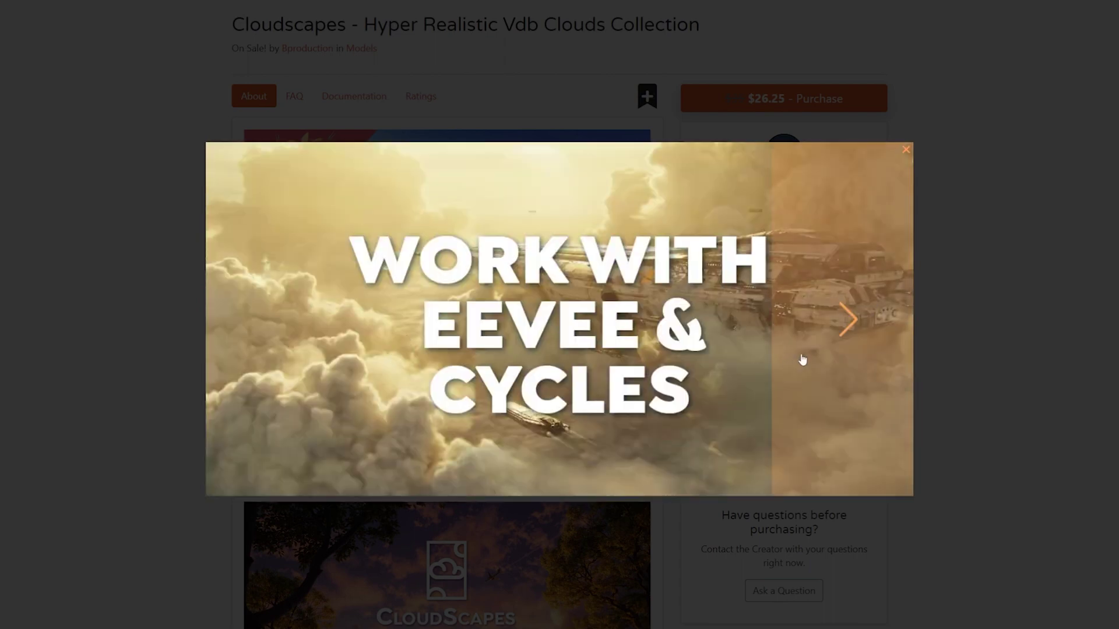
Advance to the next image in the Cloudscapes product gallery.
left_click(861, 344)
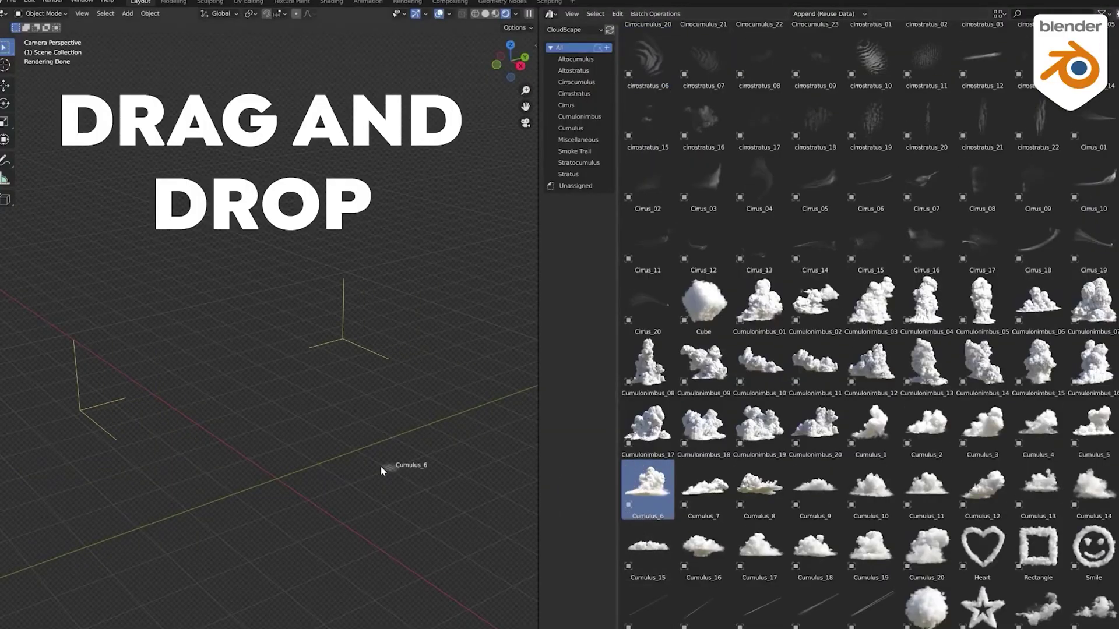
Drop the CloudScape Cumulus_6 asset into the empty scene and switch the viewport to Rendered shading.
left_click_drag(286, 477, 275, 475)
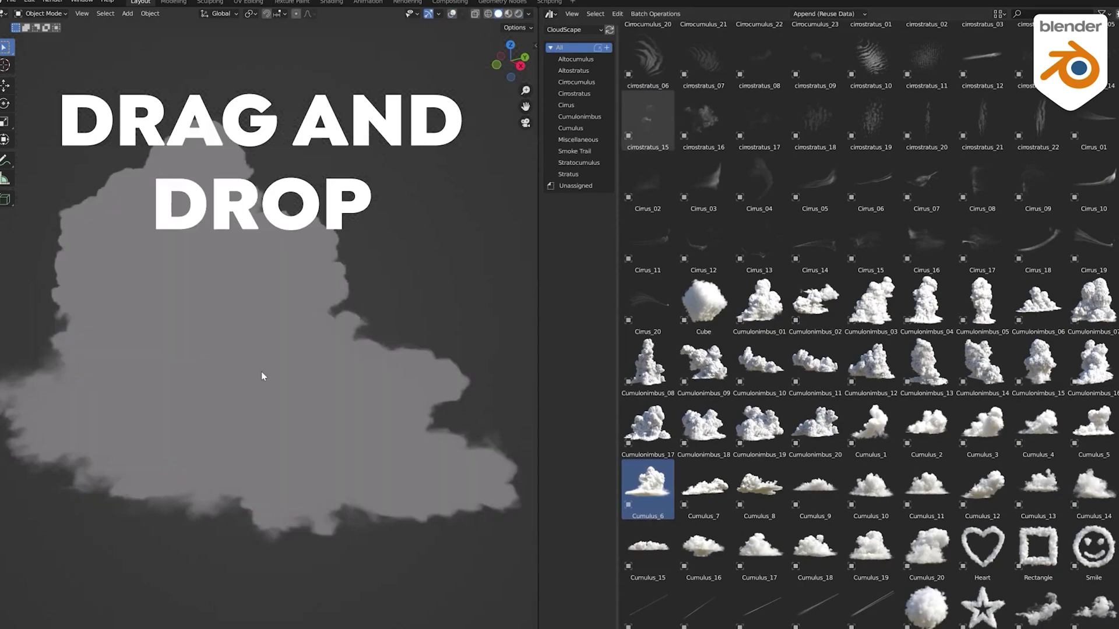
key("z")
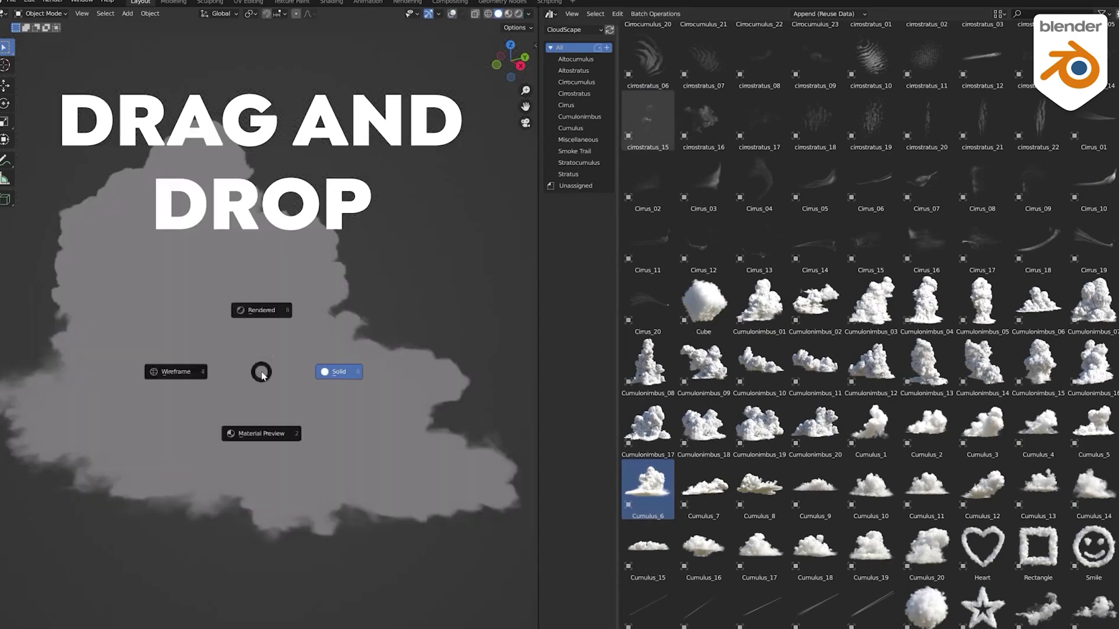
left_click(260, 314)
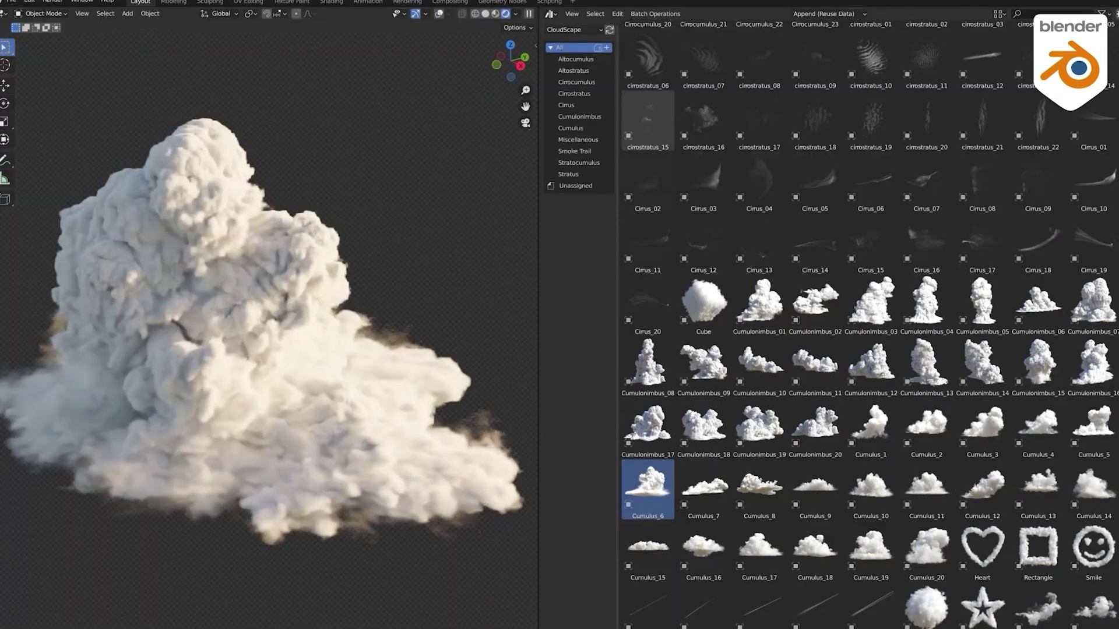